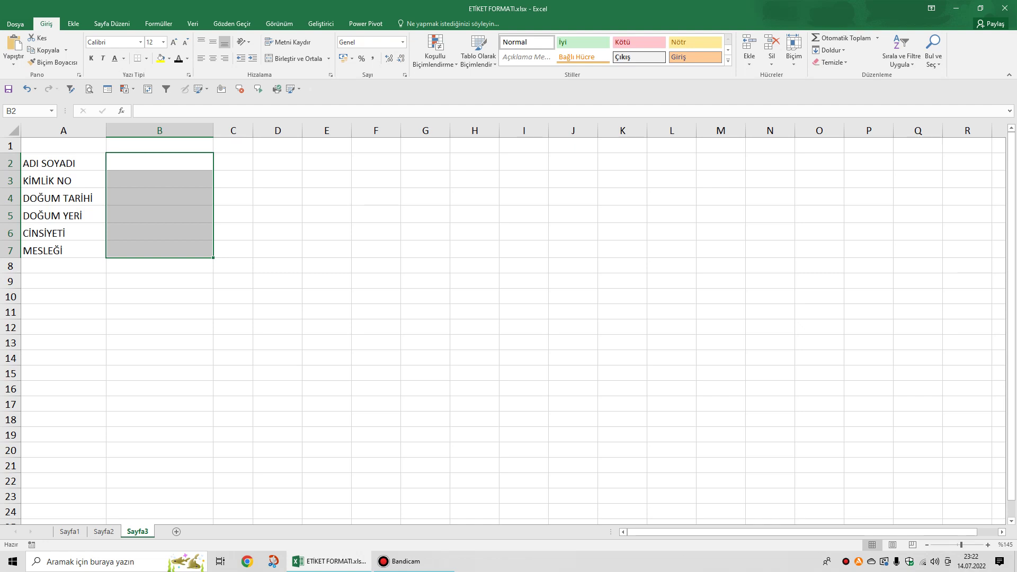
Narrow column C by dragging its right header border left.
click(159, 161)
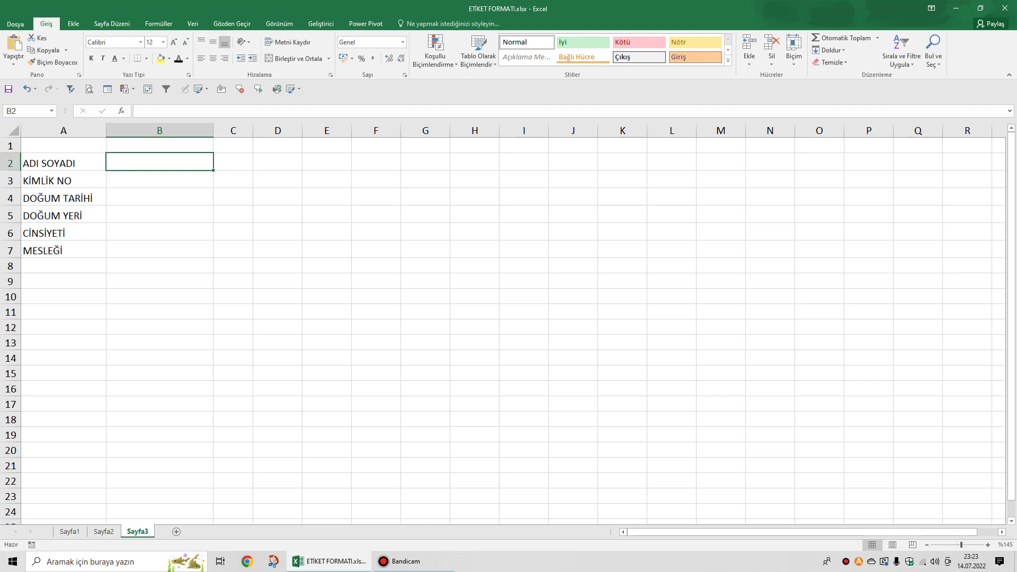
click(233, 161)
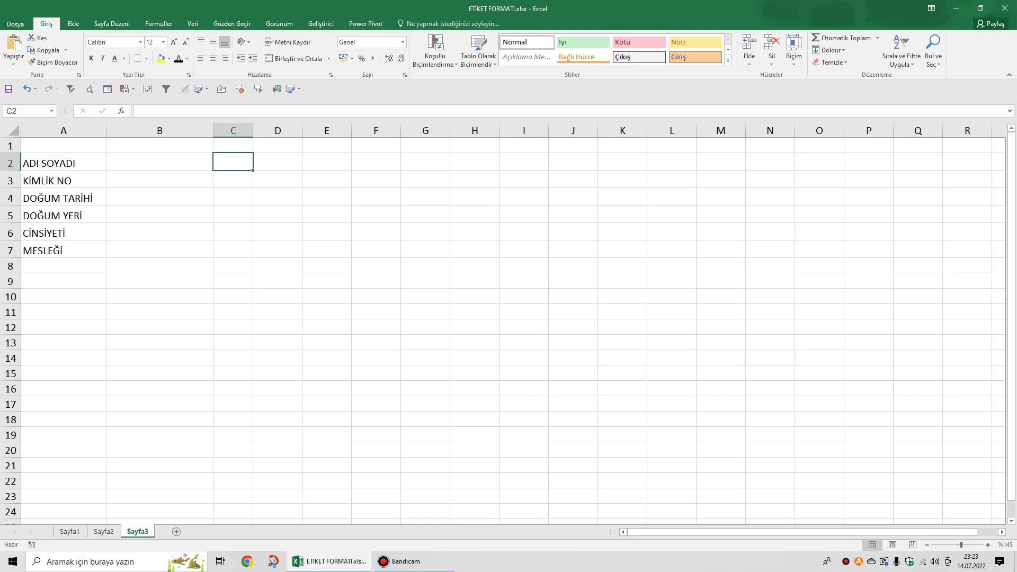
click(160, 162)
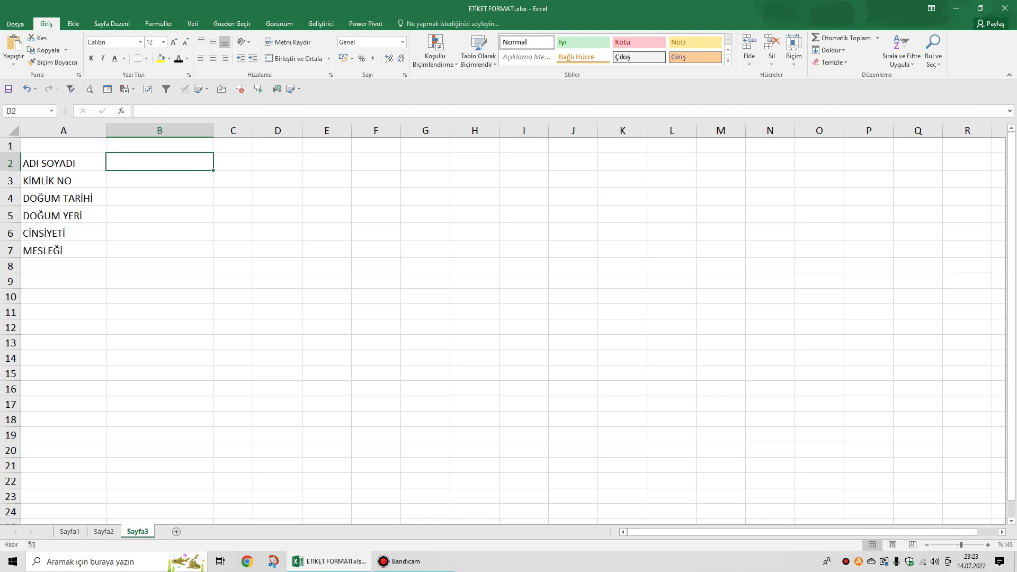
drag(233, 162, 233, 249)
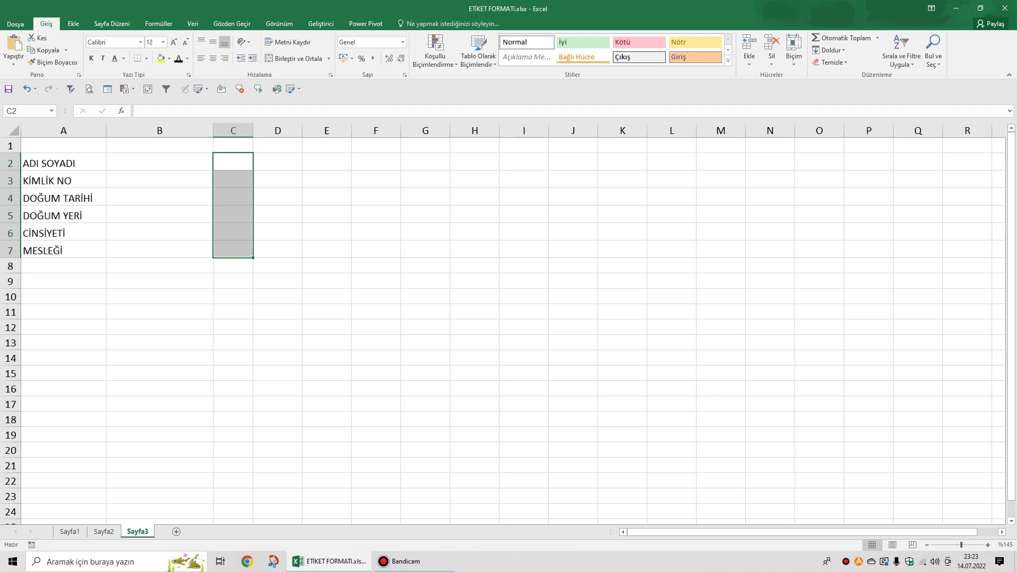
click(233, 162)
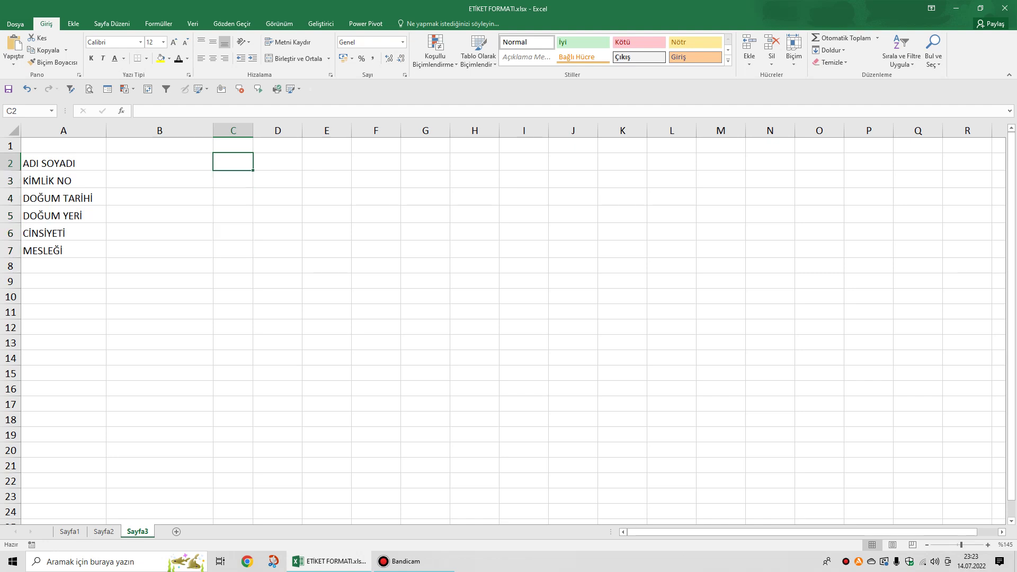
drag(252, 131, 231, 130)
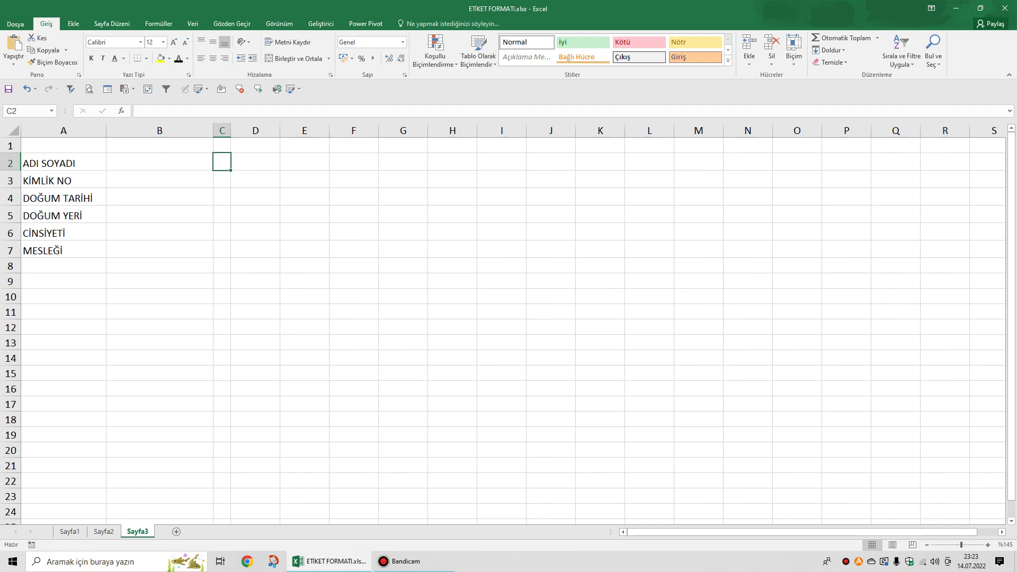
Enter =EĞER(B2="";"*";1) in C2 so it shows * while B2 is empty.
text(=EĞER)
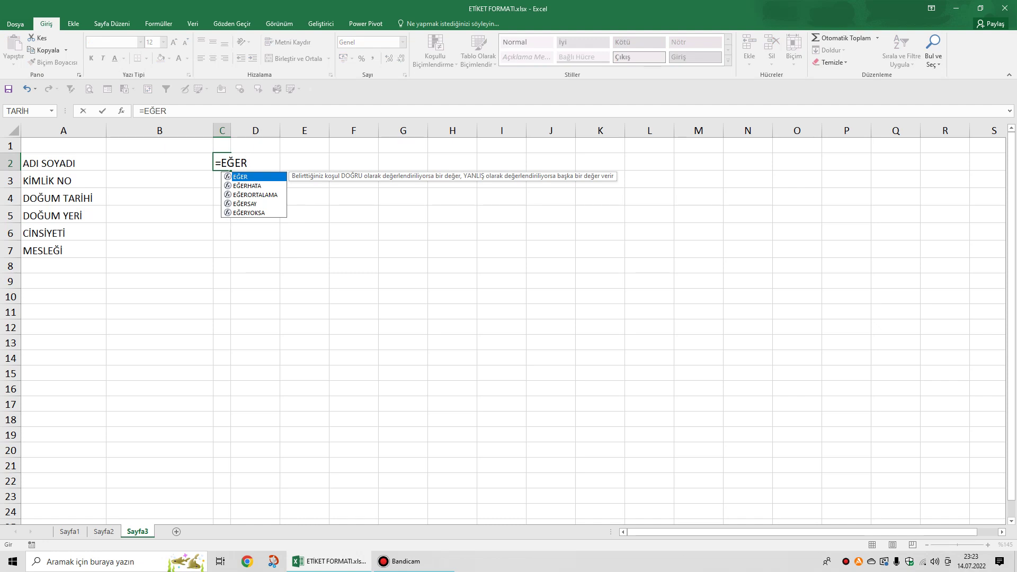
text(()
key(Left)
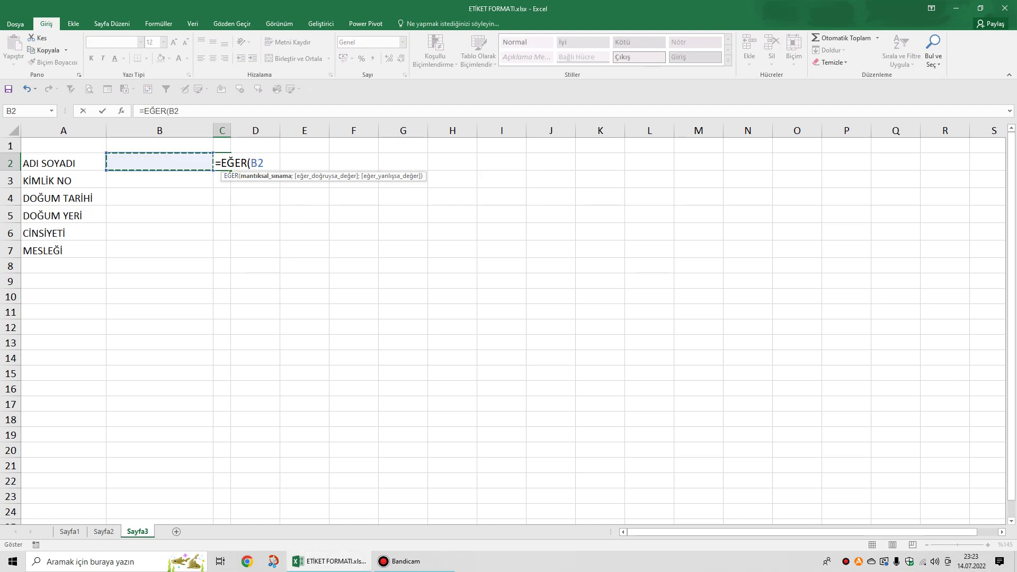
text(="";"*";)
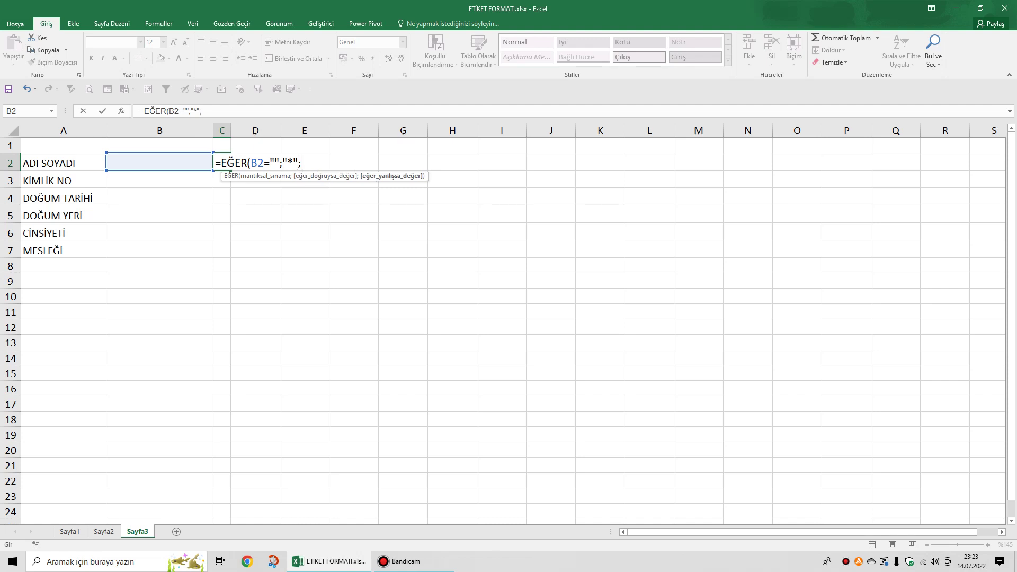
text(1)
key(Return)
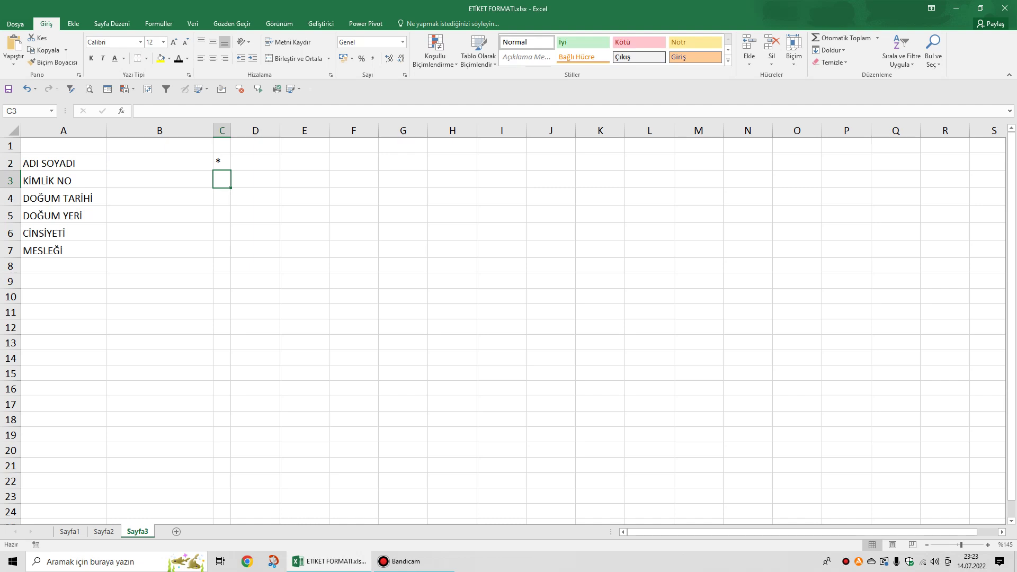
Fill the C2 formula down to C7 and select C2:C7.
click(221, 161)
drag(231, 170, 231, 257)
click(304, 232)
drag(221, 161, 221, 251)
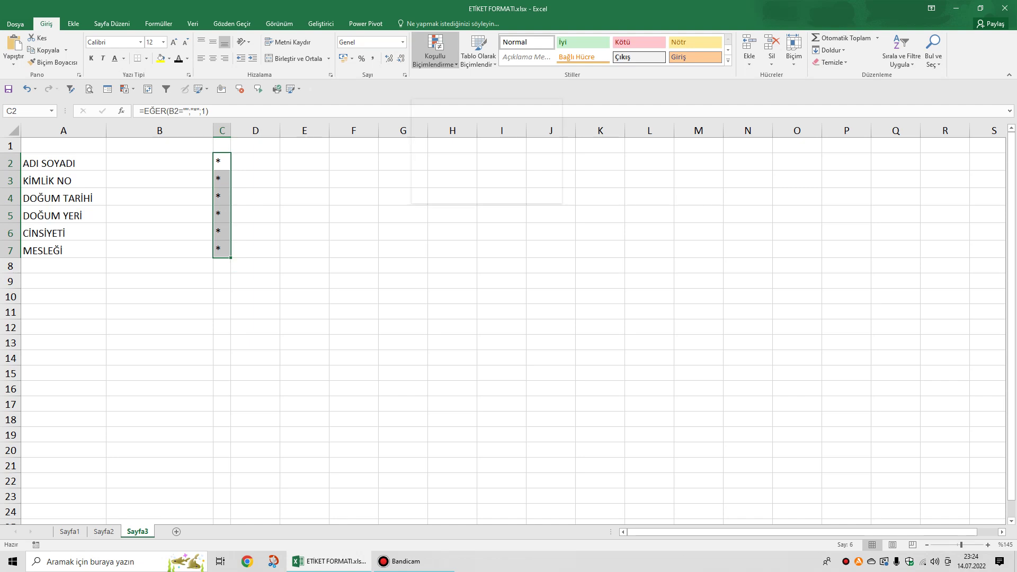
Add a 'Text that Contains *' rule to C2:C7 with a custom red font colour.
click(435, 58)
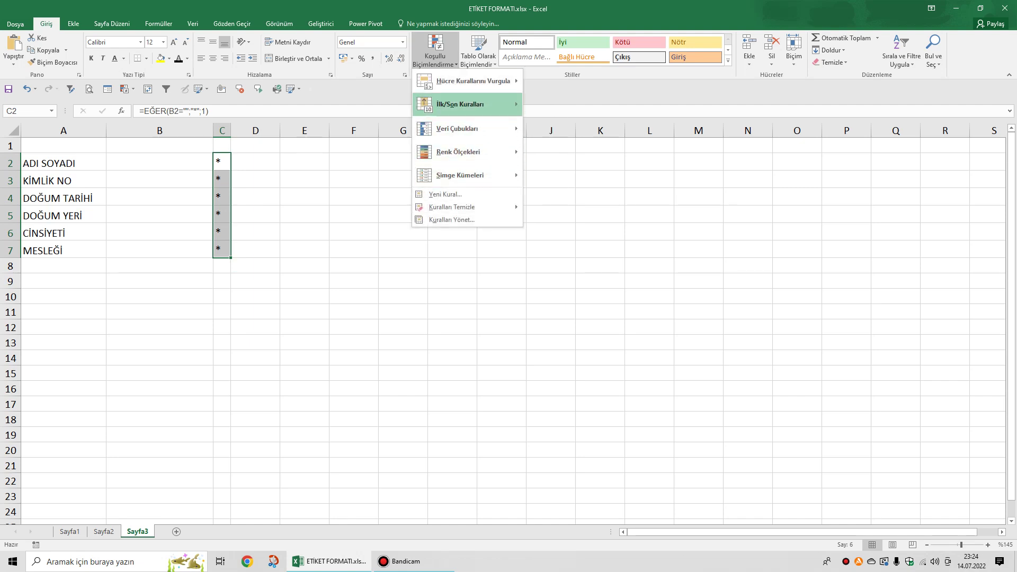
mouse_move(471, 80)
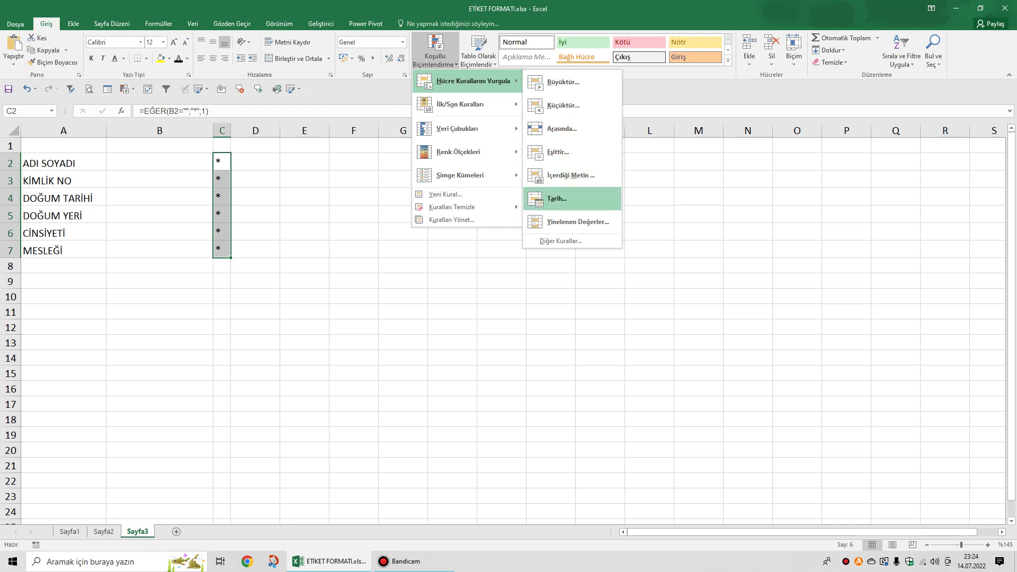
click(571, 175)
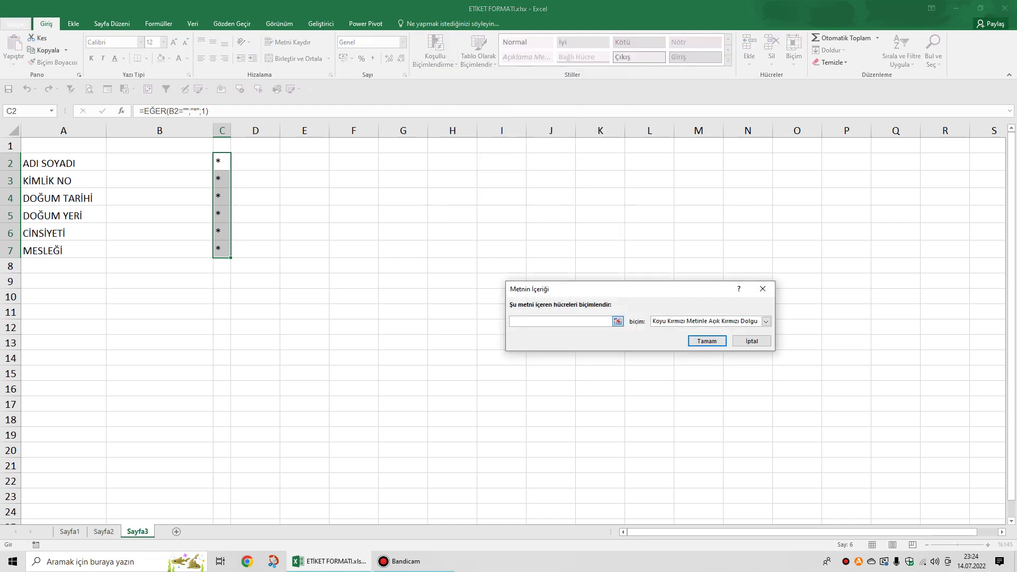
text(*)
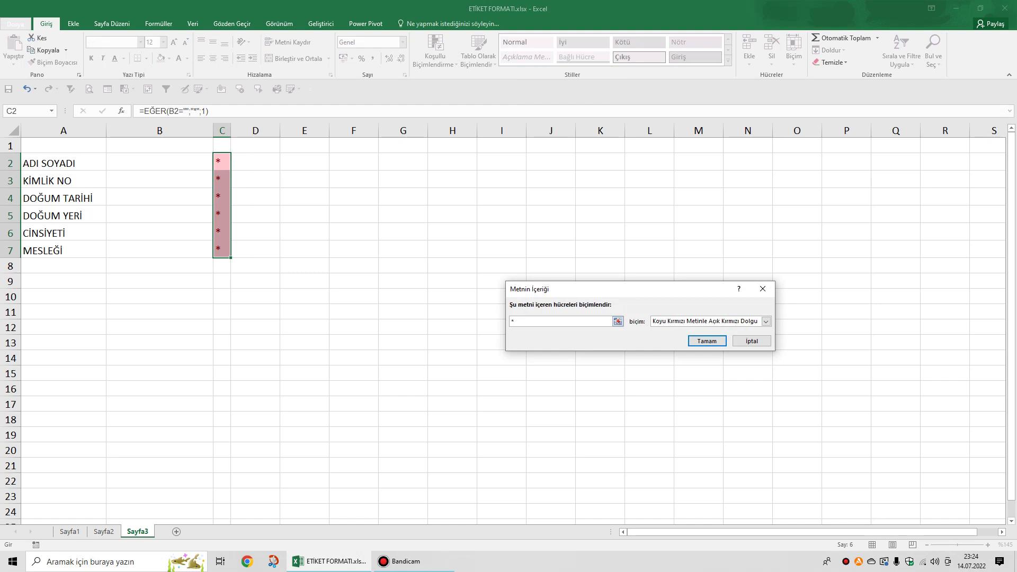
click(766, 321)
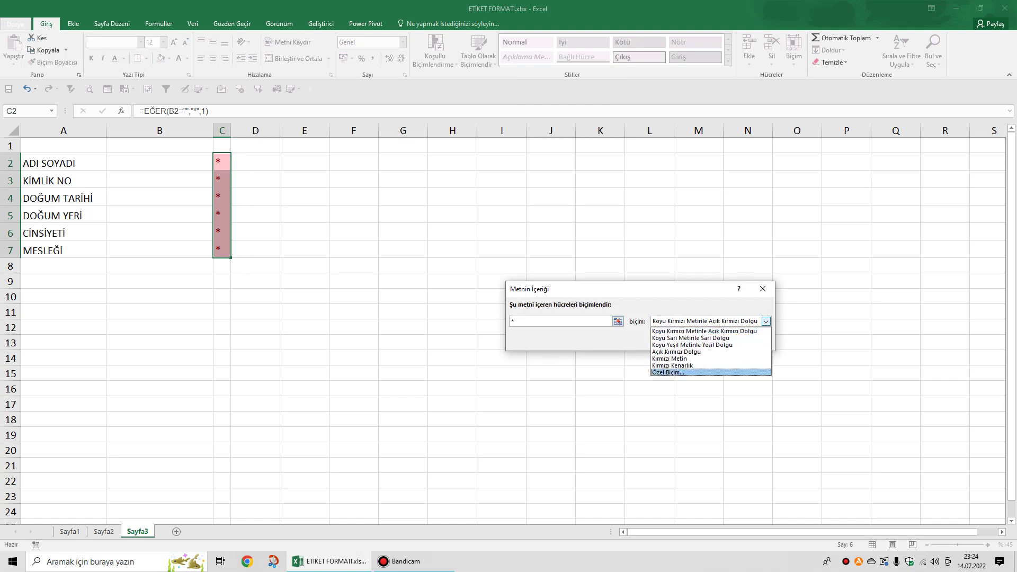
key(Return)
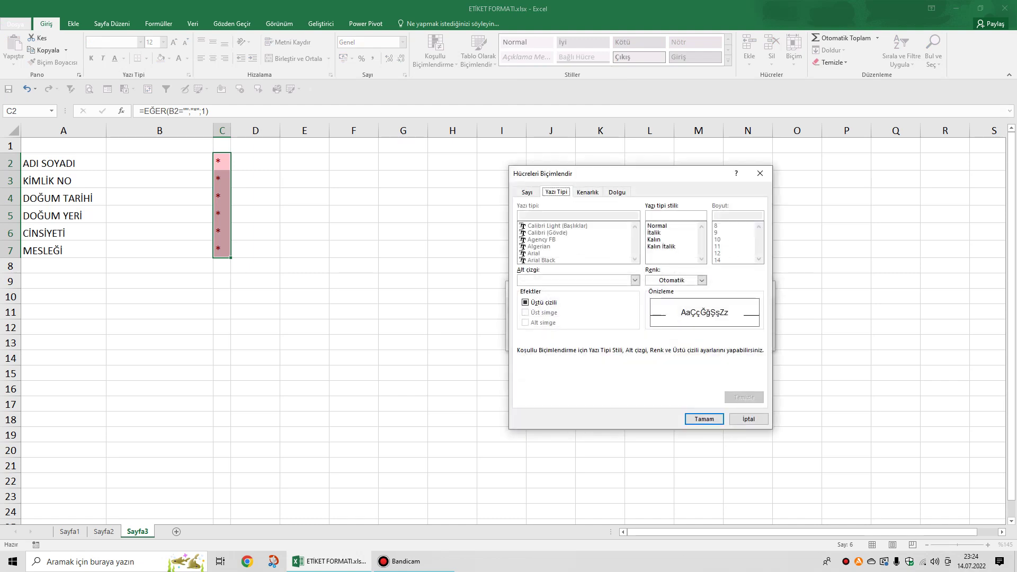
click(702, 280)
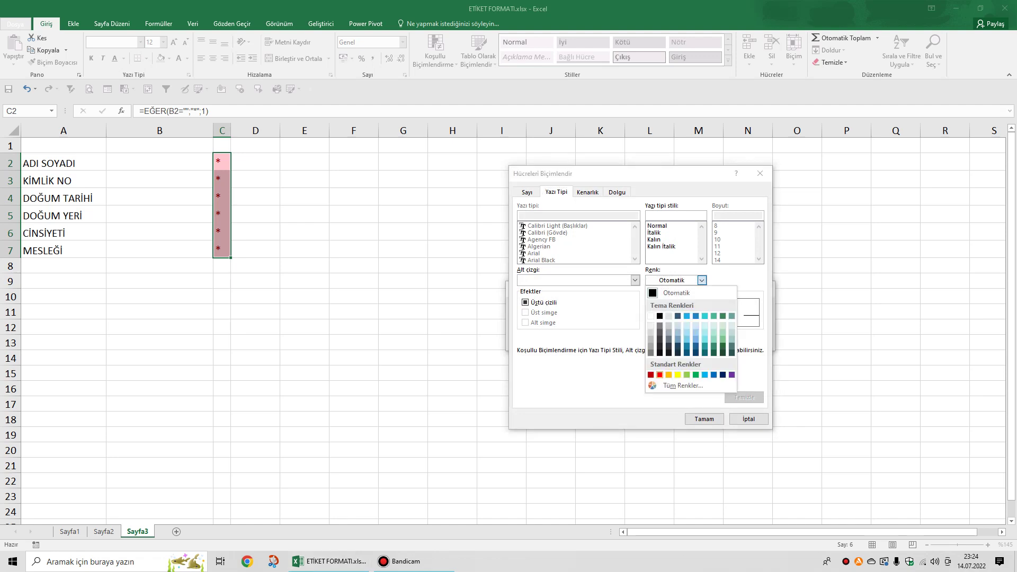
click(660, 374)
click(704, 419)
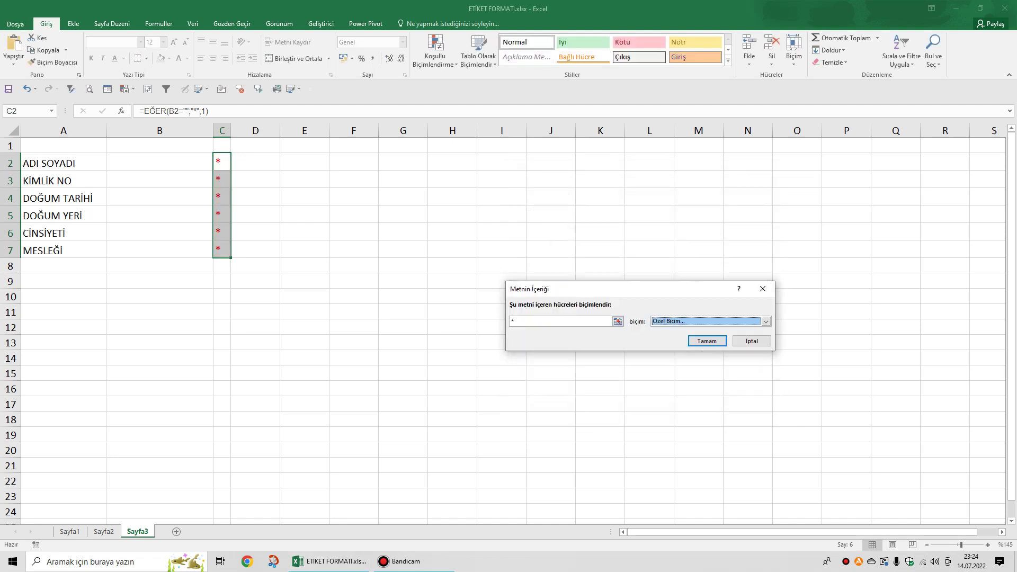
click(706, 341)
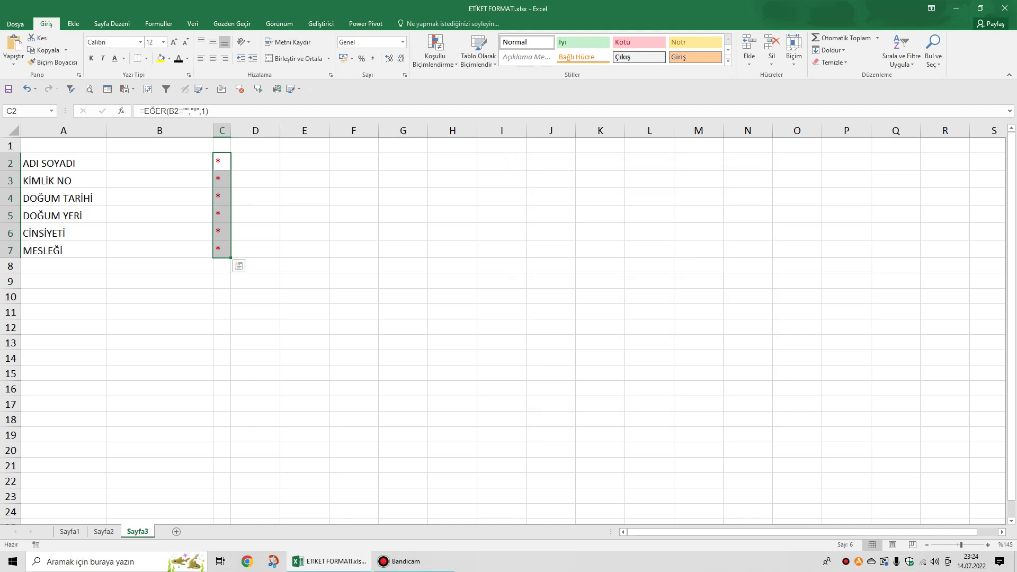
Start a new icon-set rule for C2:C7: green check on top, no icons for middle and bottom.
click(353, 179)
drag(222, 161, 221, 248)
click(435, 53)
click(450, 195)
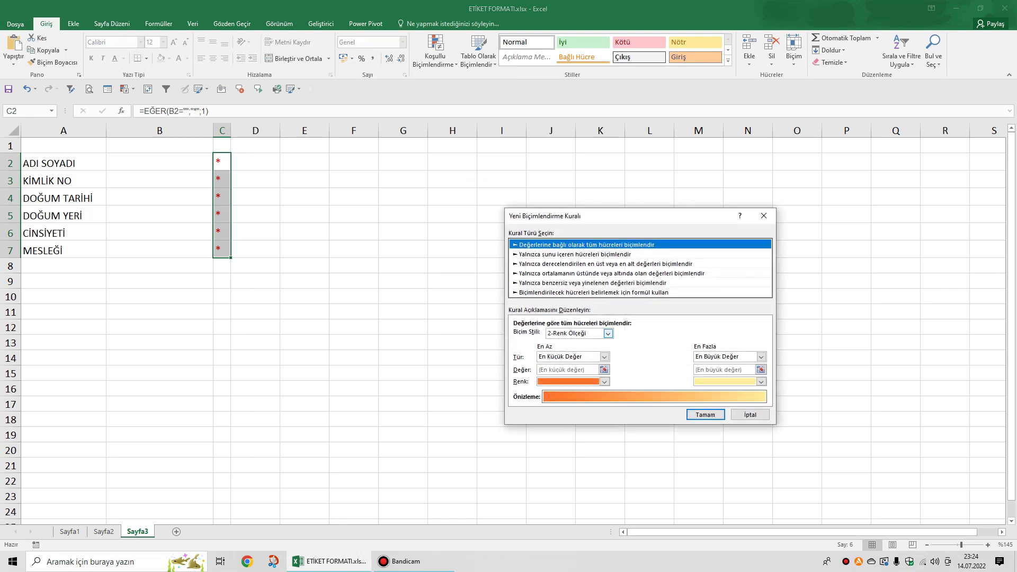
click(608, 333)
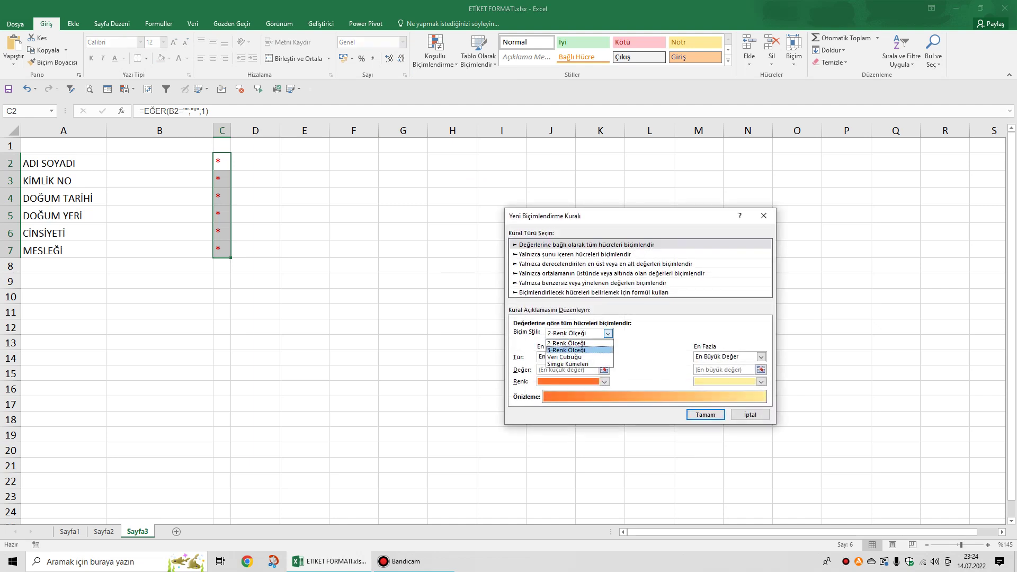
click(567, 364)
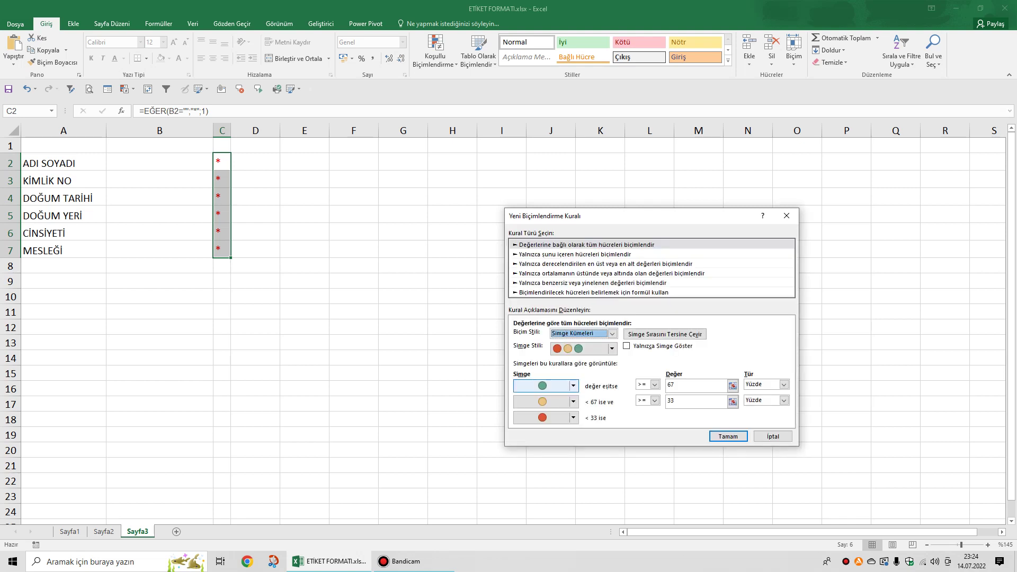
click(573, 386)
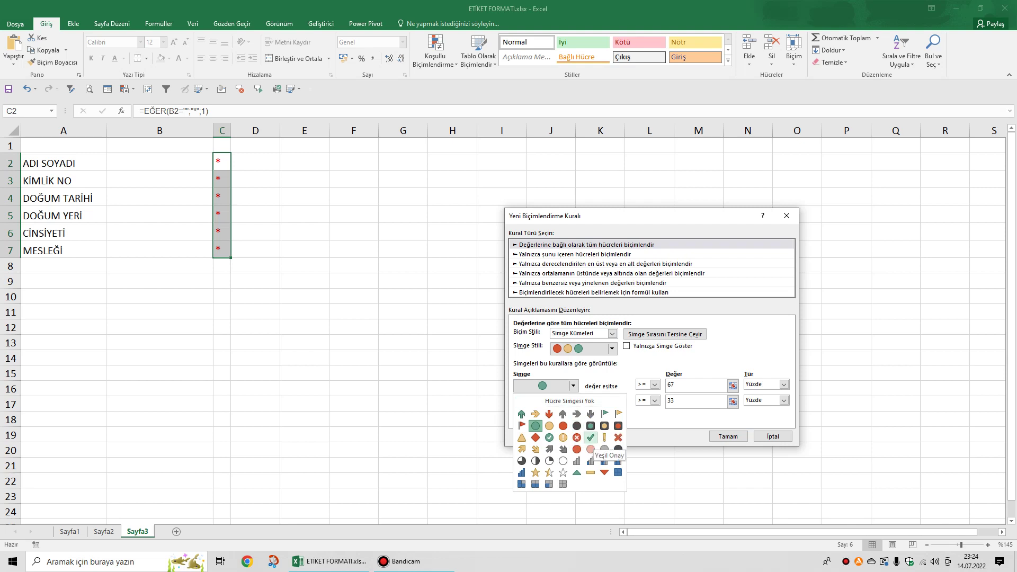
click(590, 438)
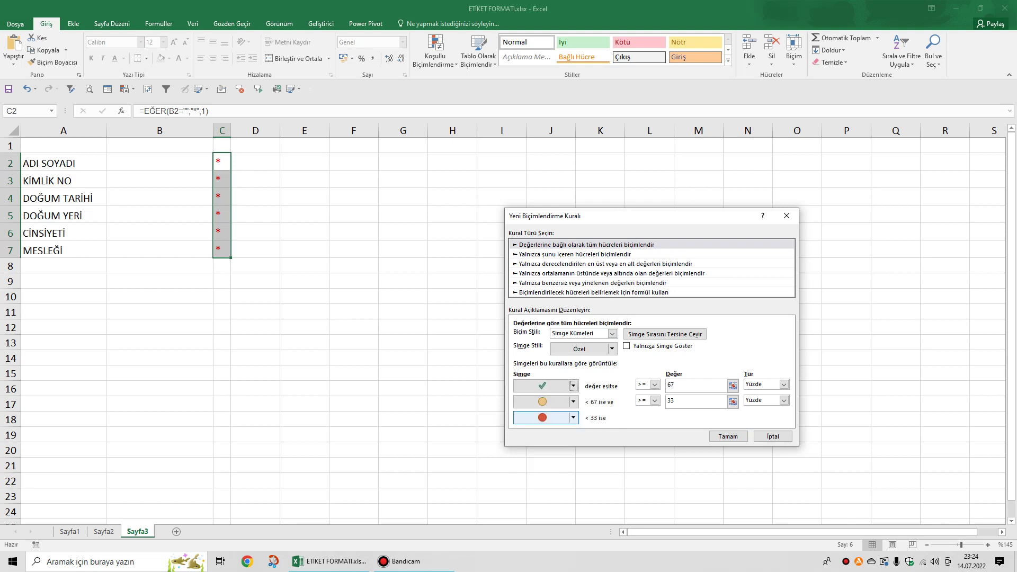
click(551, 401)
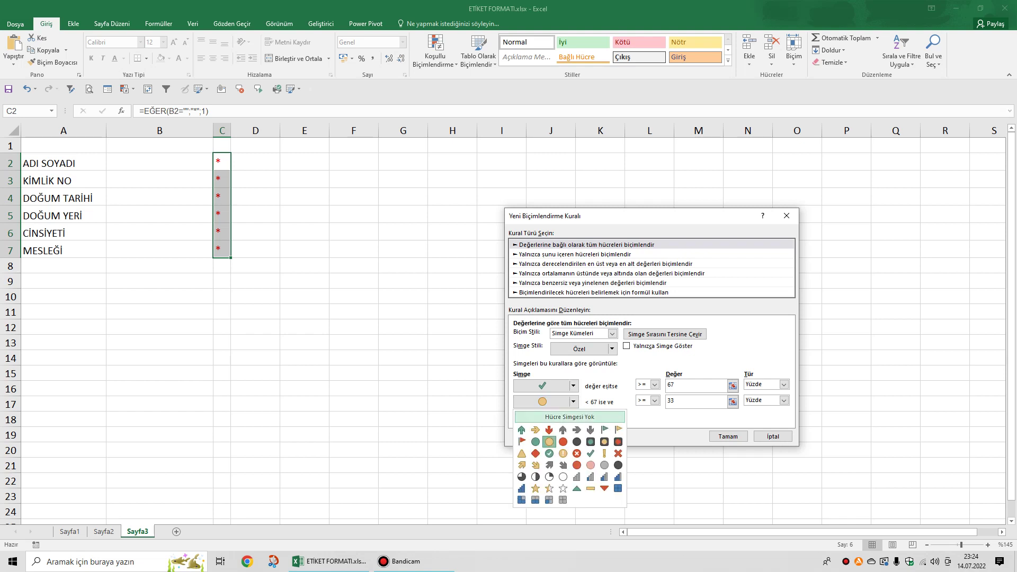
click(551, 416)
click(551, 417)
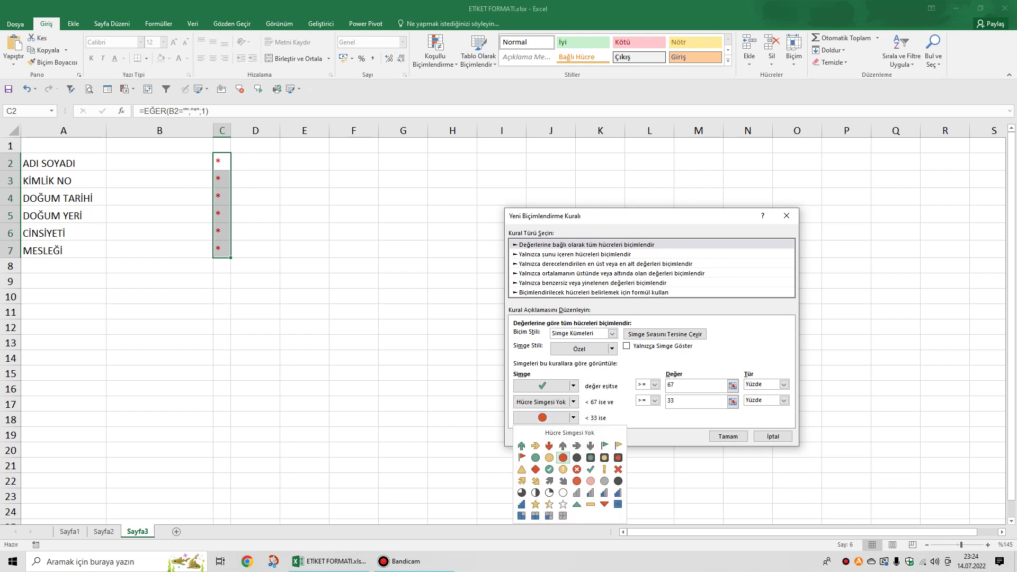
click(569, 432)
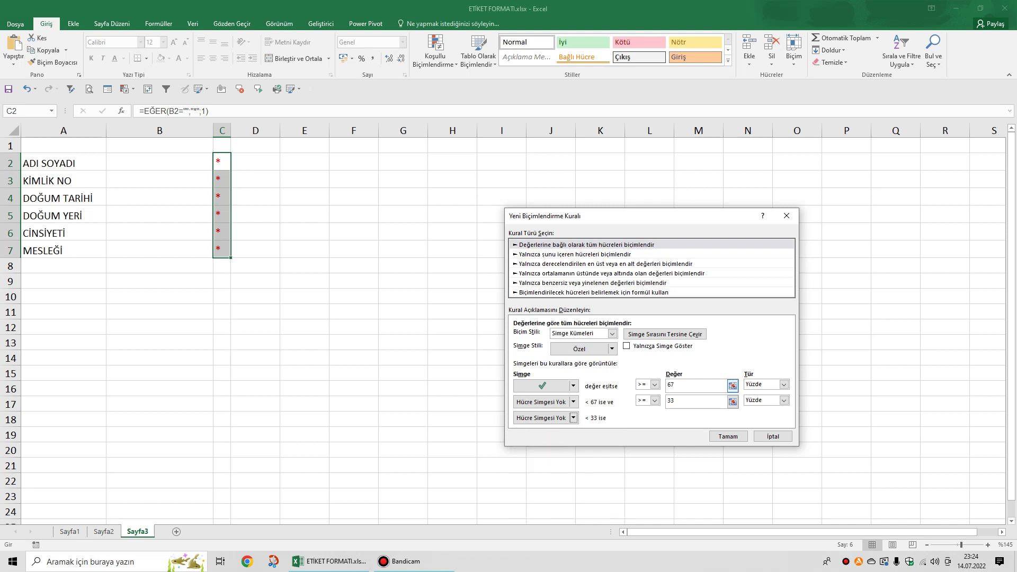
Set the icon thresholds to 1 and 0, enable Show Icon Only, and confirm the rule.
click(683, 385)
text(1)
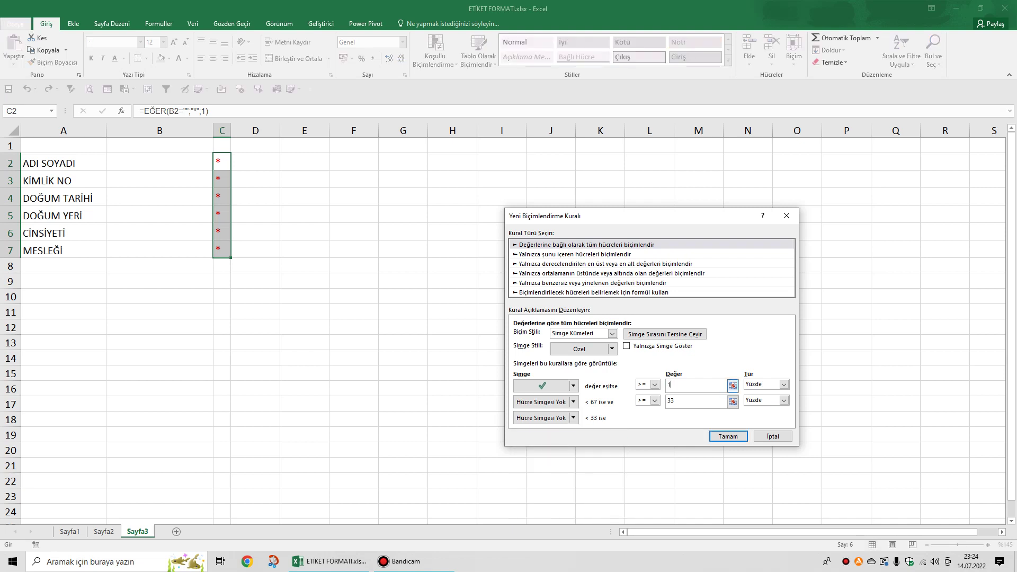
click(670, 400)
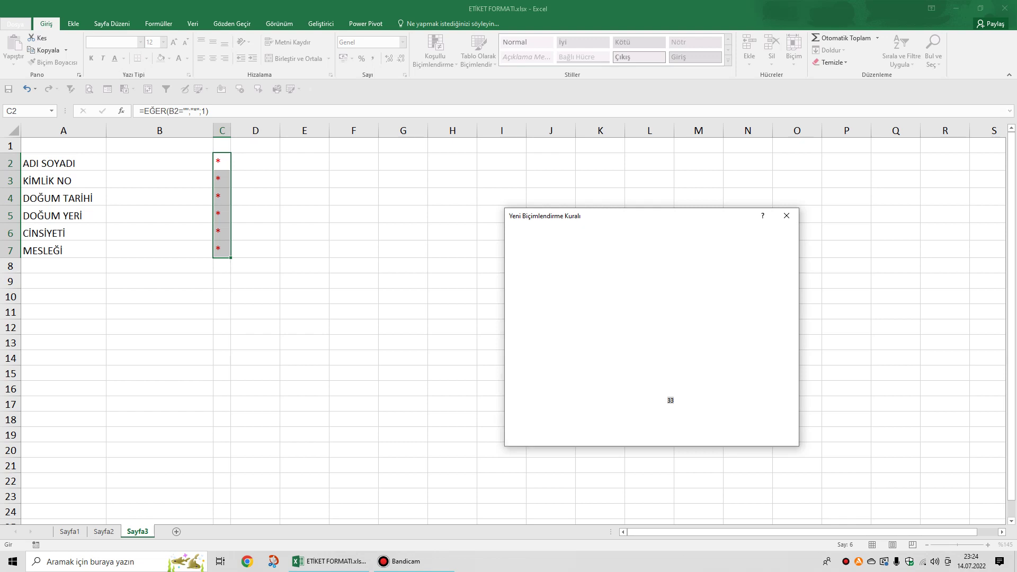
text(0)
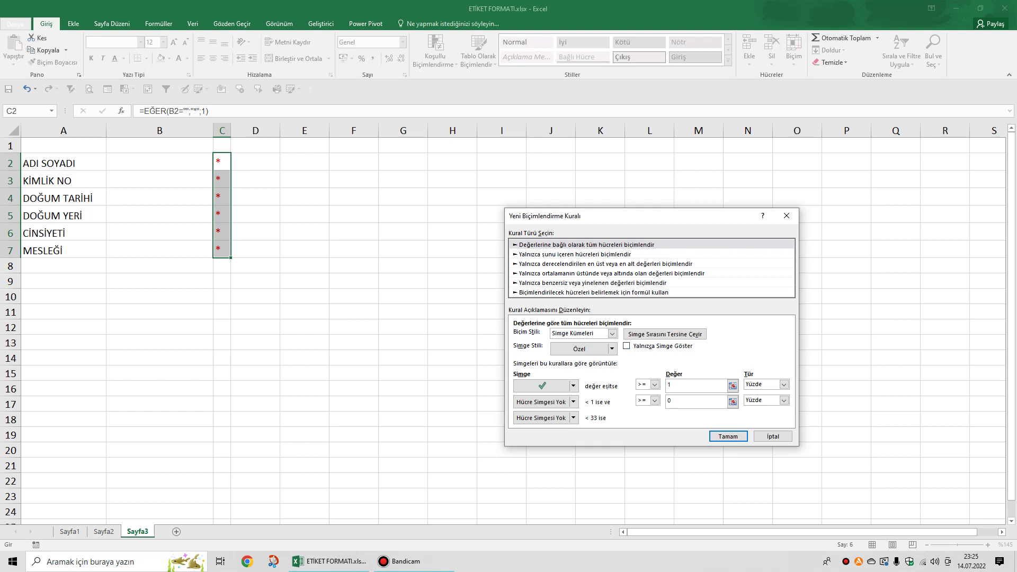
click(626, 346)
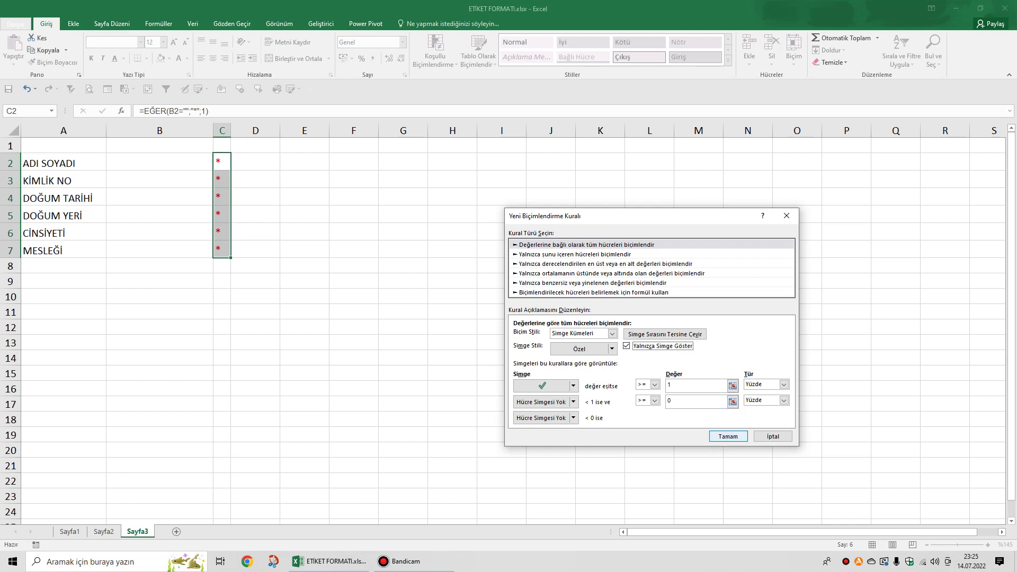
click(728, 436)
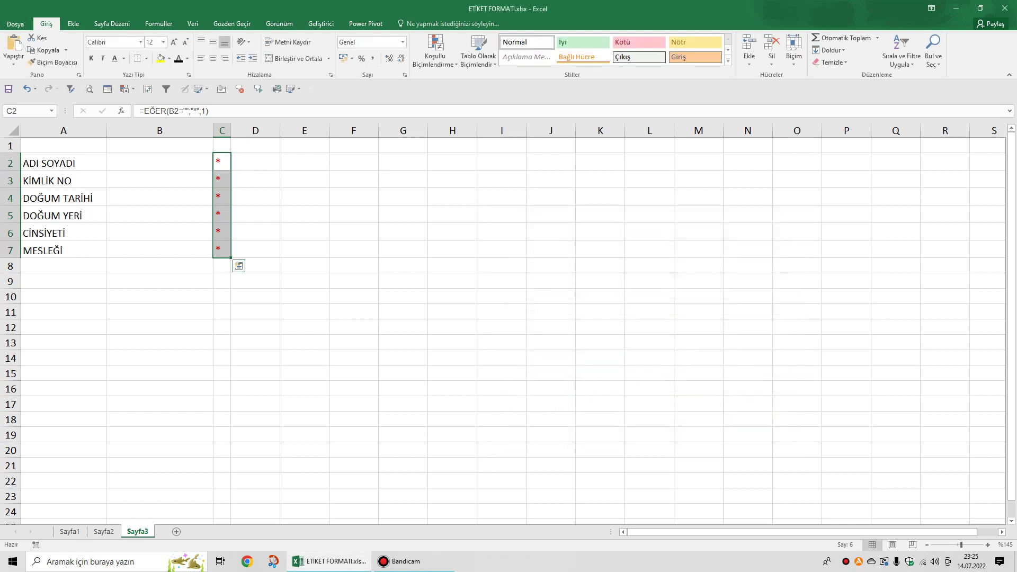
click(159, 161)
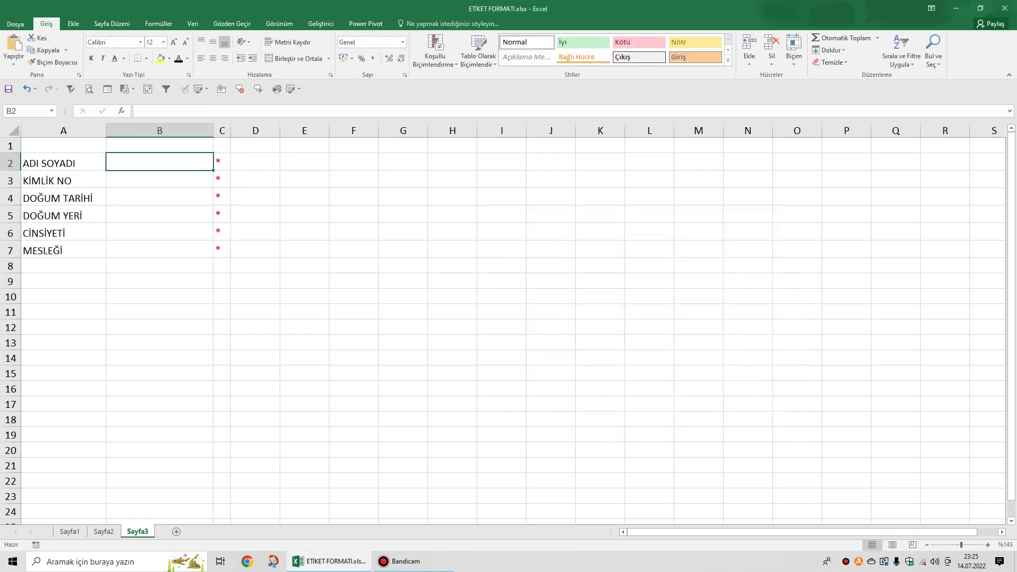
text(ALİ)
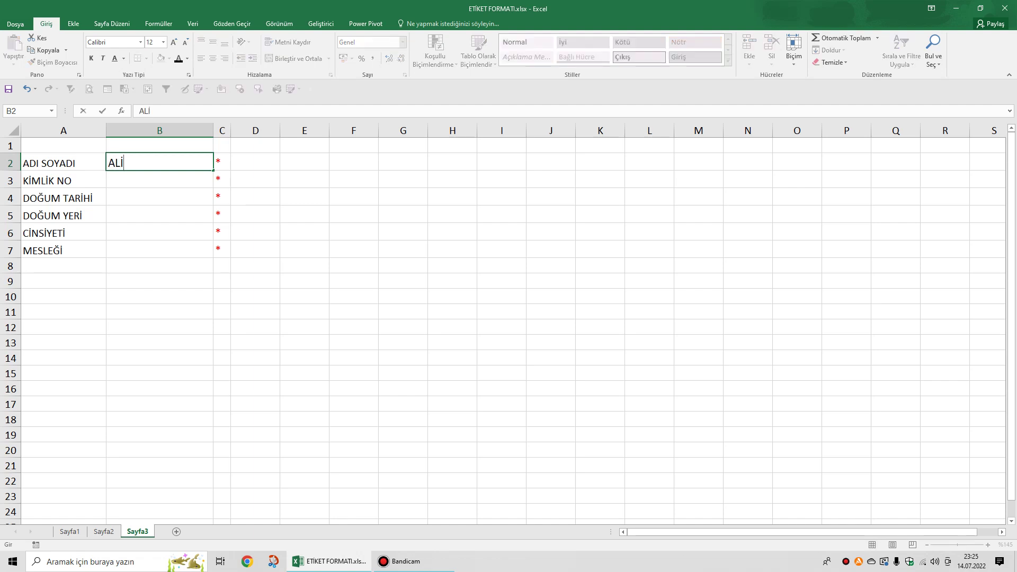
key(Return)
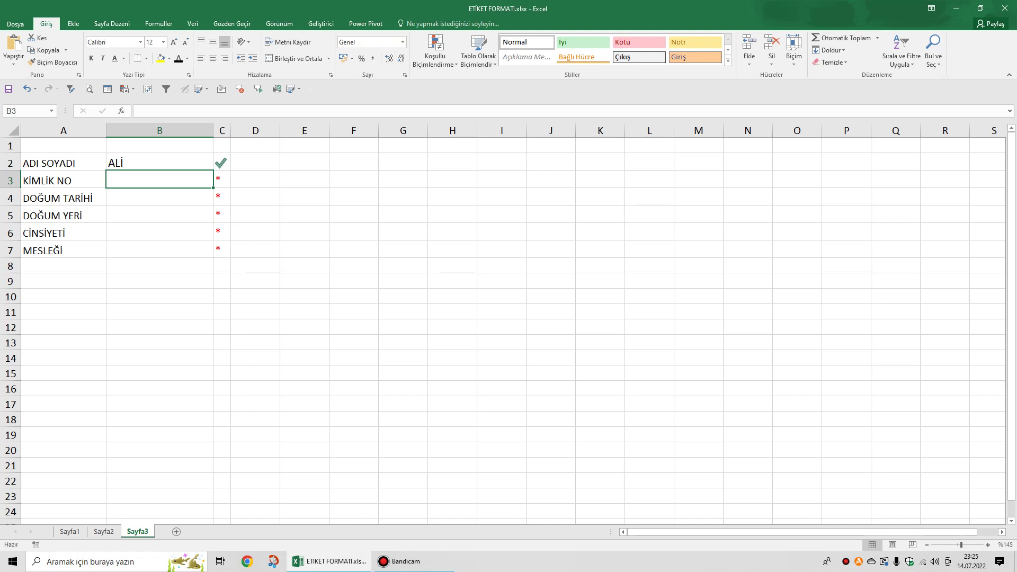
text(1111)
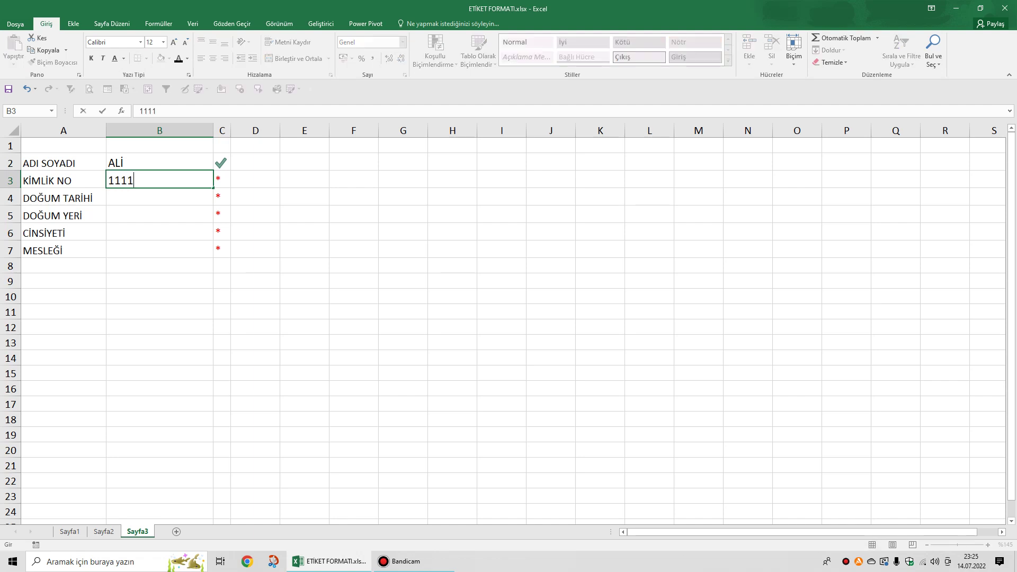
key(Return)
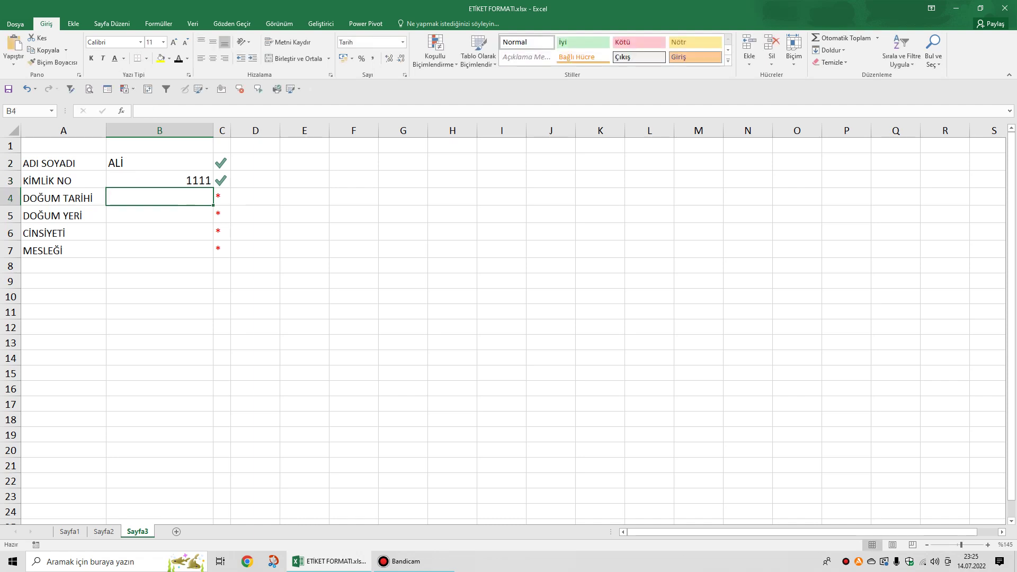
text(FG)
key(Return)
text(GGG)
key(Return)
text(GGG)
key(Return)
text(GGG)
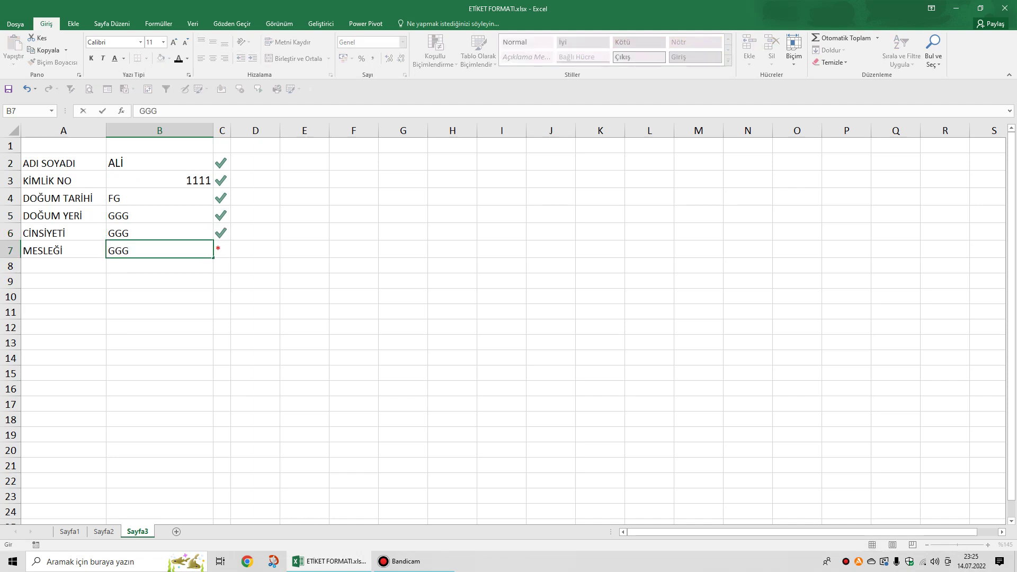
click(159, 312)
click(160, 198)
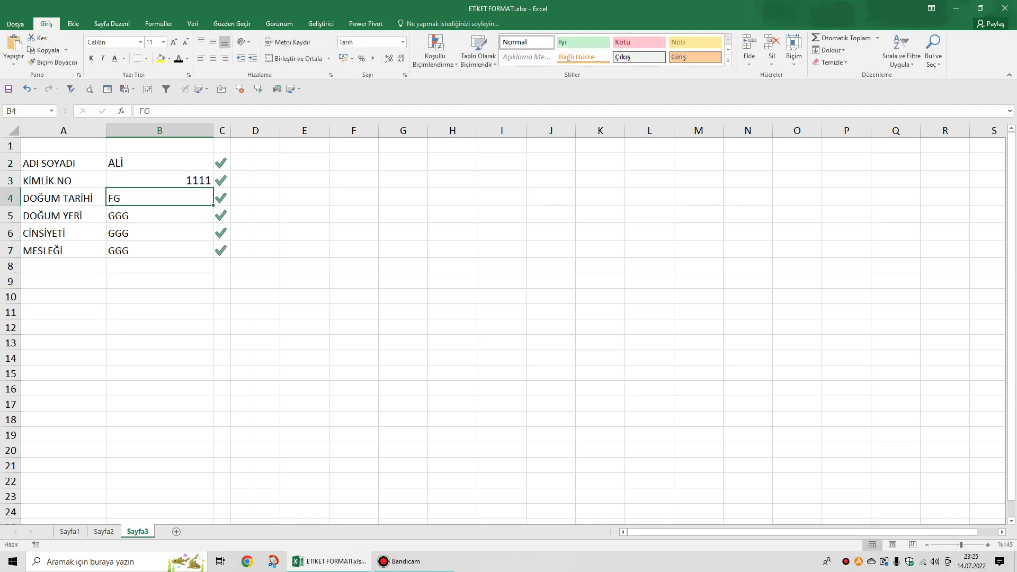
key(Delete)
click(159, 233)
key(Delete)
click(159, 250)
key(Delete)
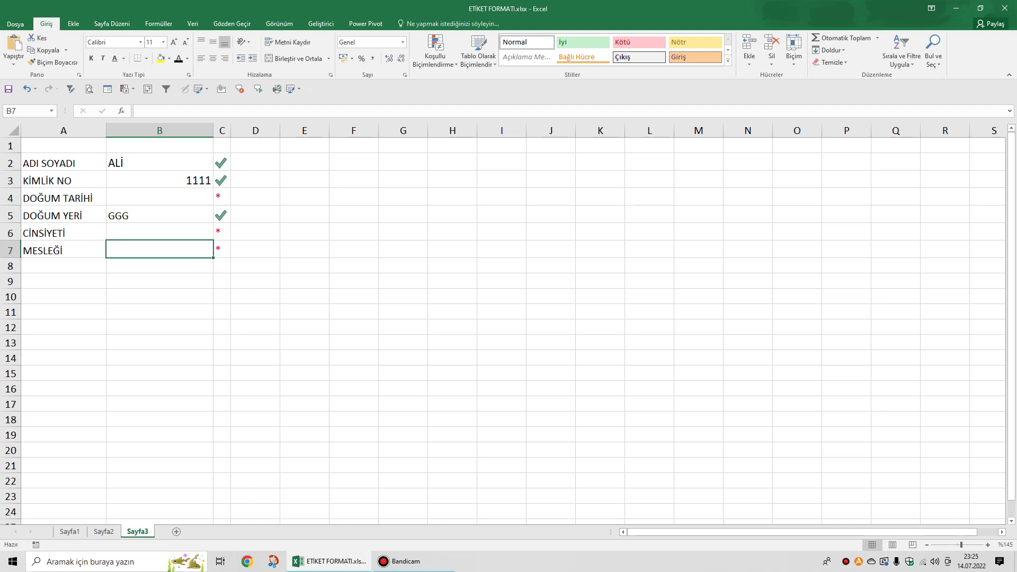
click(160, 215)
key(Delete)
click(160, 180)
key(Delete)
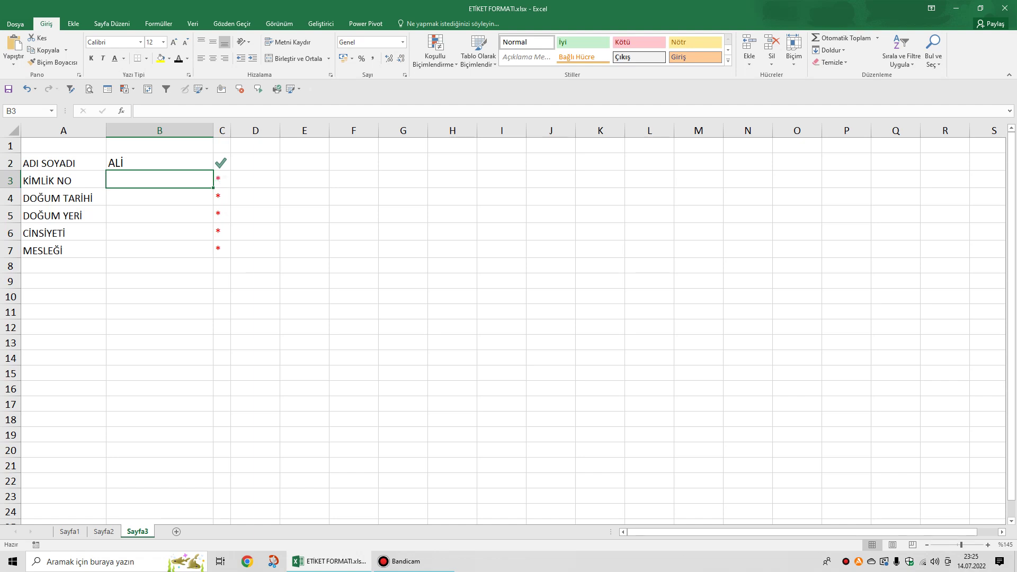
click(159, 163)
key(Delete)
click(255, 214)
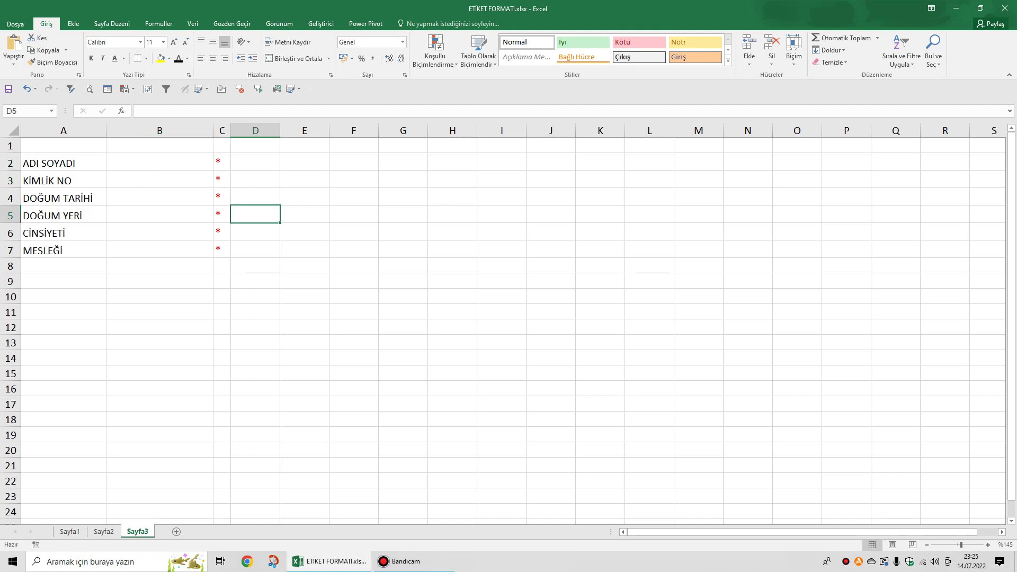
Enter the full name, ID number and birth date into B2:B4.
click(159, 162)
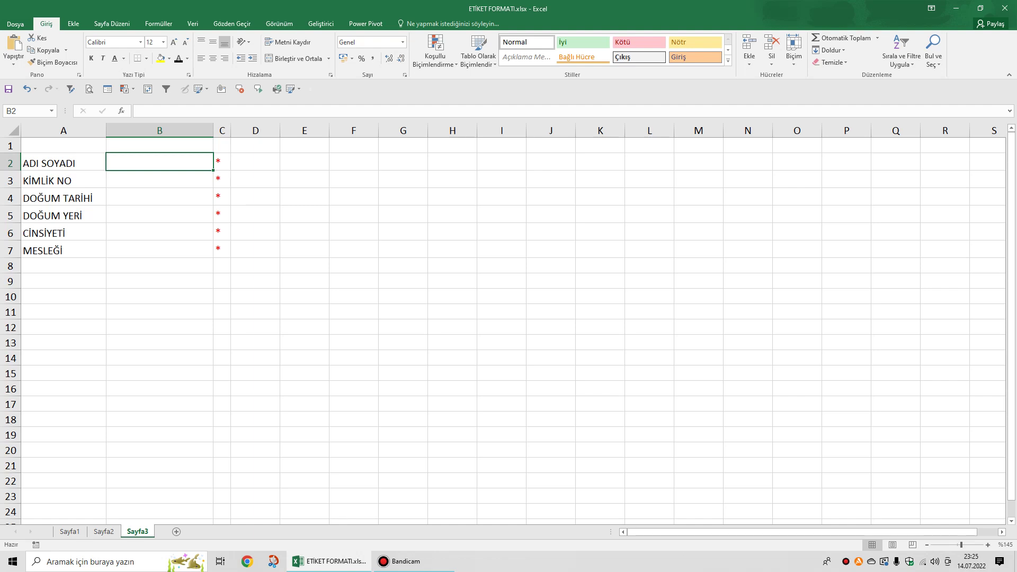
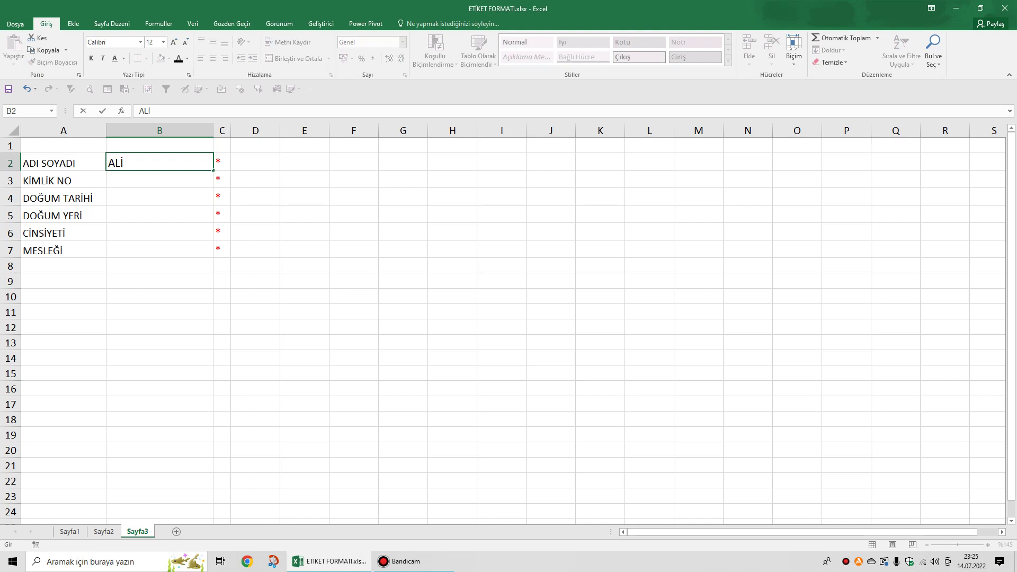
key(Return)
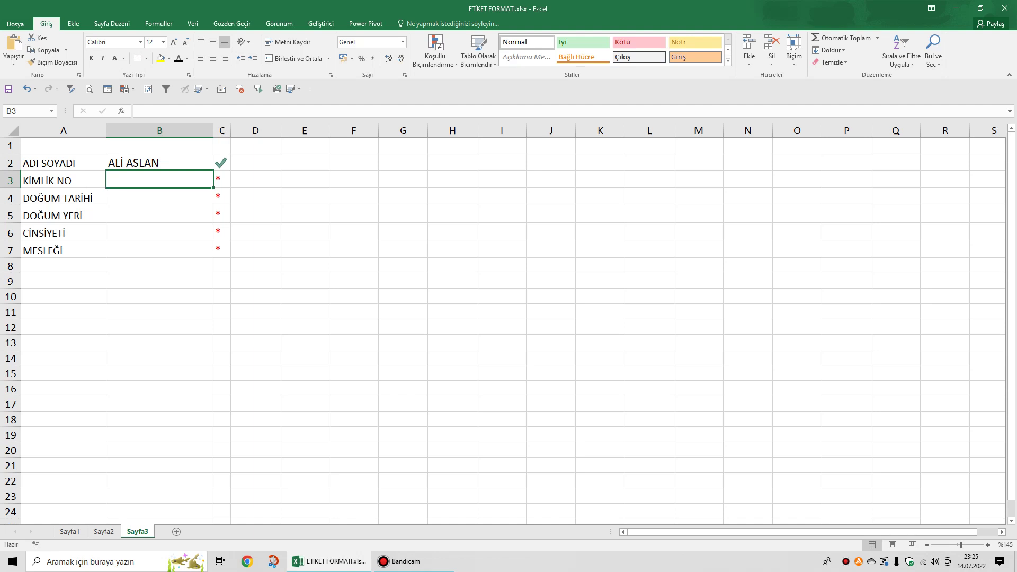
text(1111111111)
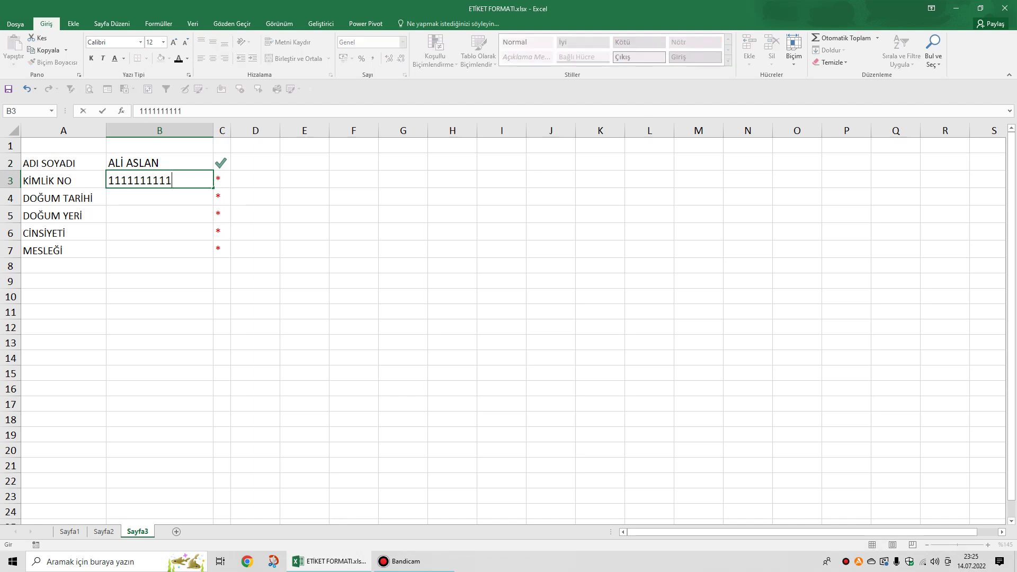
key(Return)
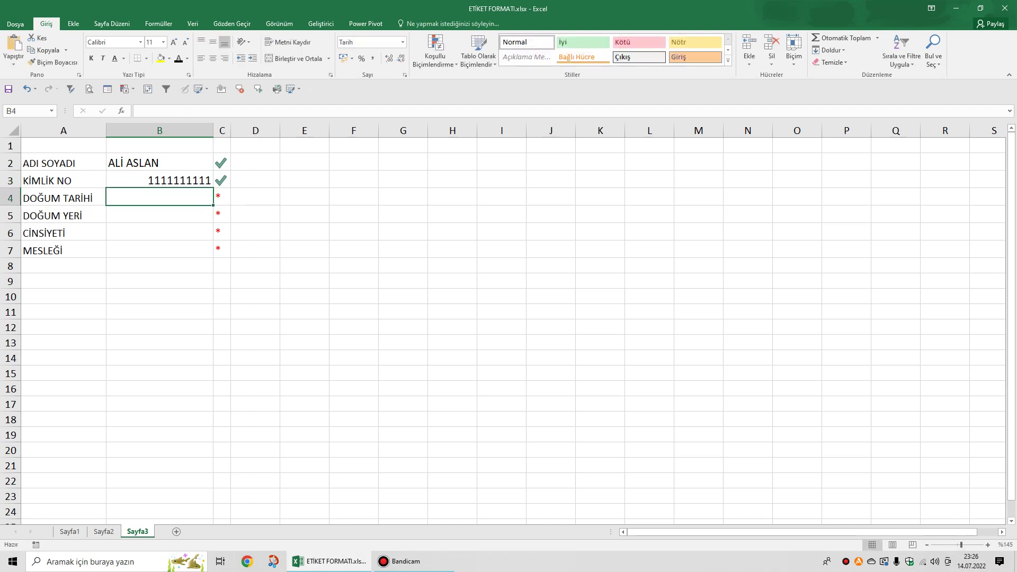
text(10.0)
text(1980)
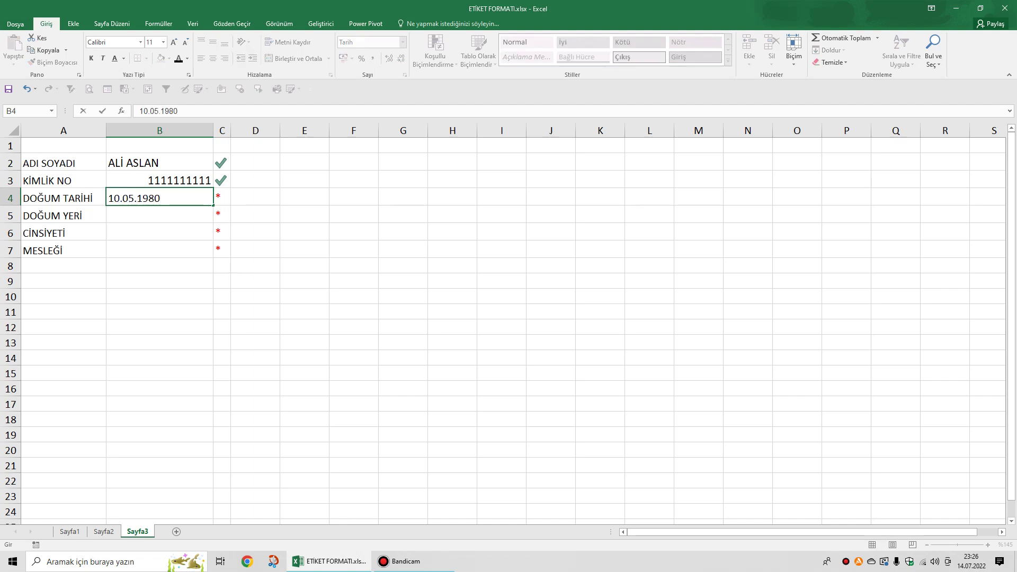
key(Return)
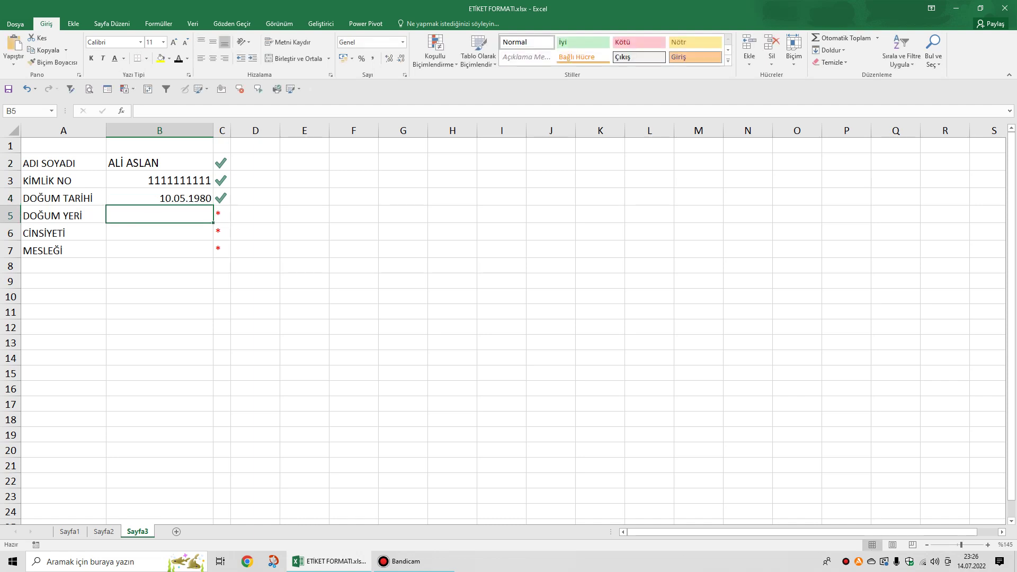
Enter ADIYAMAN, ERKEK and YAZILIMCI into B5:B7.
text(ADIYASMAN)
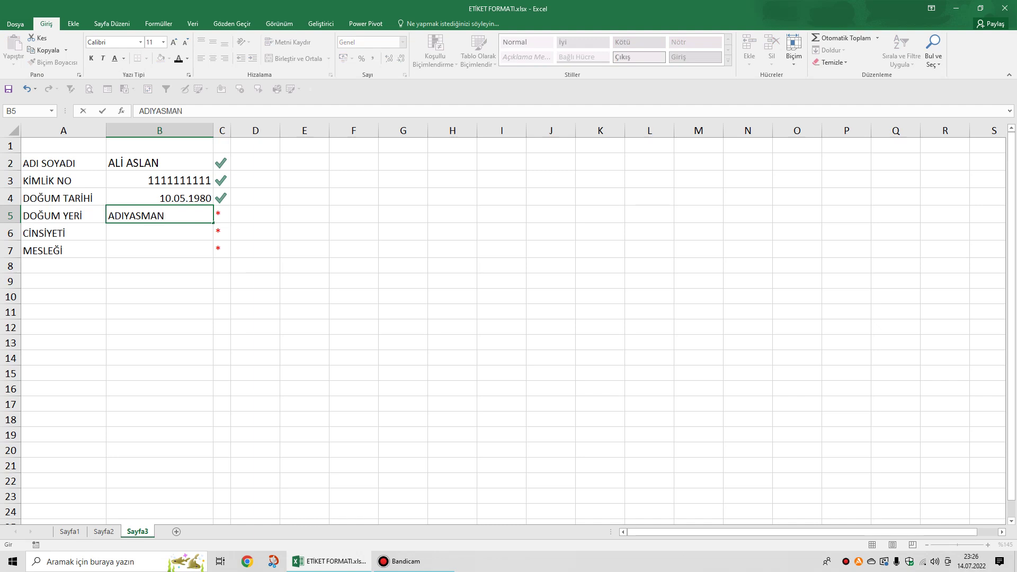
key(BackSpace)
key(BackSpace)
key(BackSpace)
key(BackSpace)
text(MAN)
key(Return)
text(ERKEK)
key(Return)
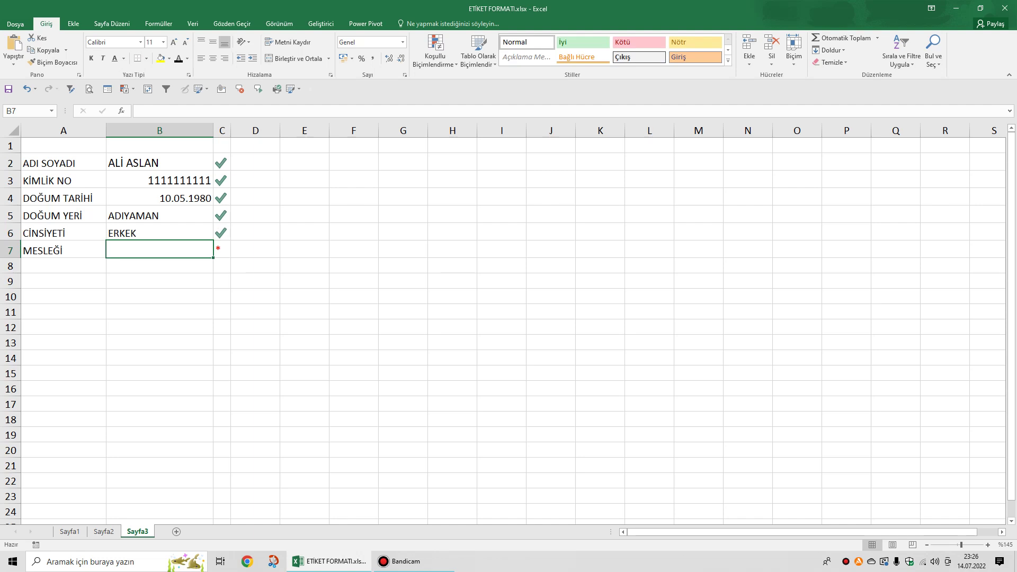
text(YAZI)
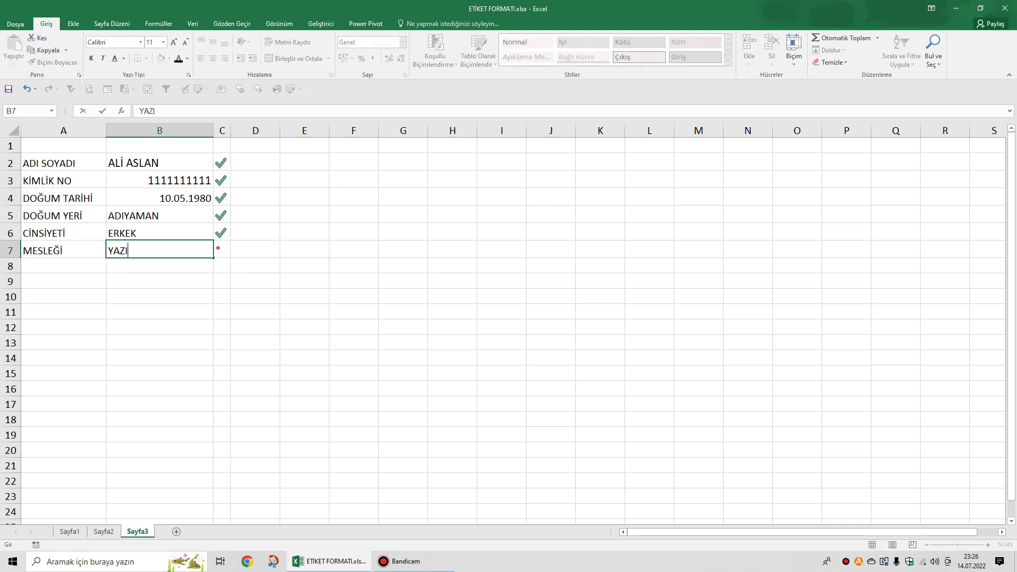
text(LIMCI)
click(353, 296)
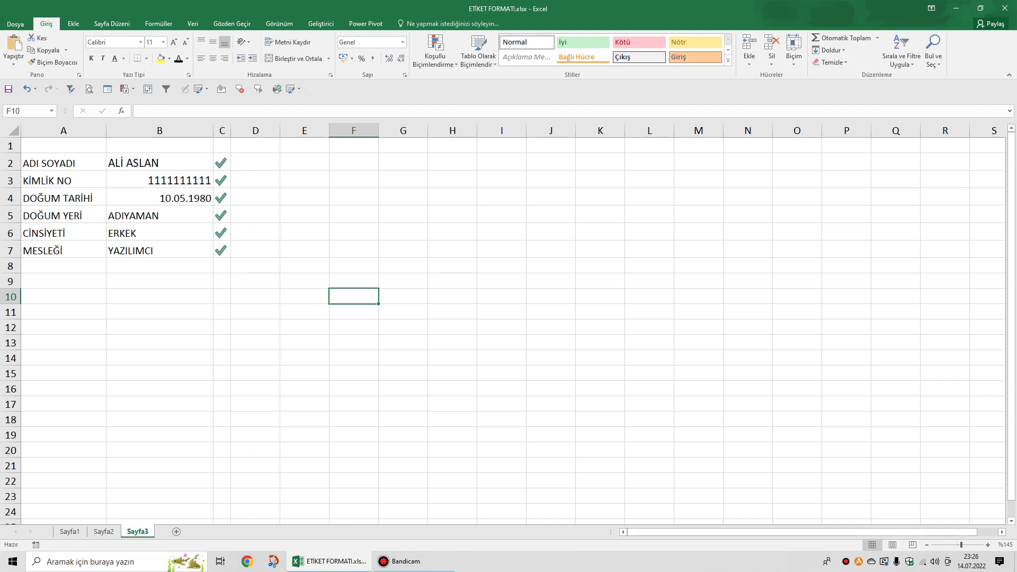
Delete the answers in B2:B7, then check that C2:C7 show red asterisks again.
click(159, 250)
key(Delete)
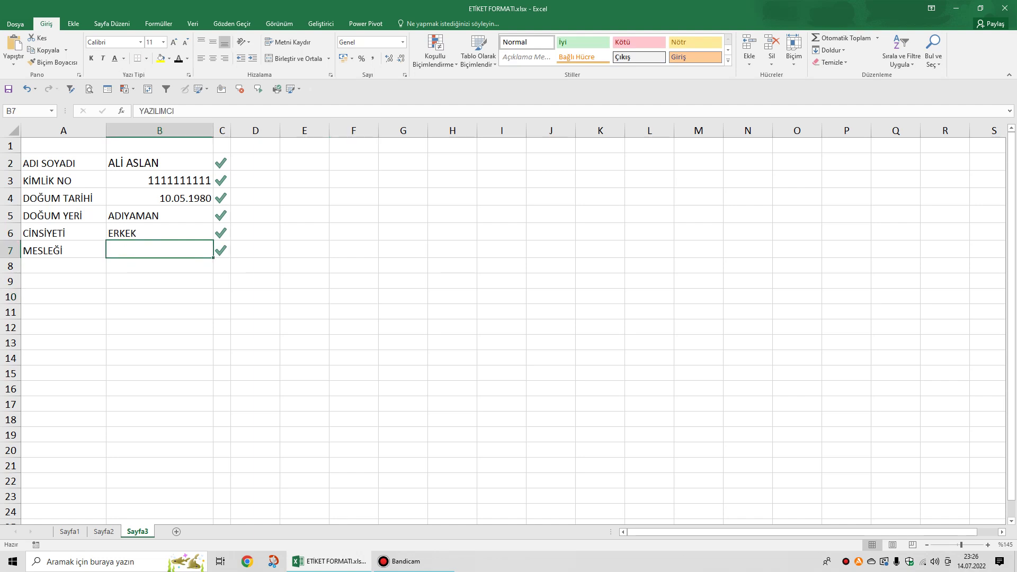
drag(159, 162, 160, 250)
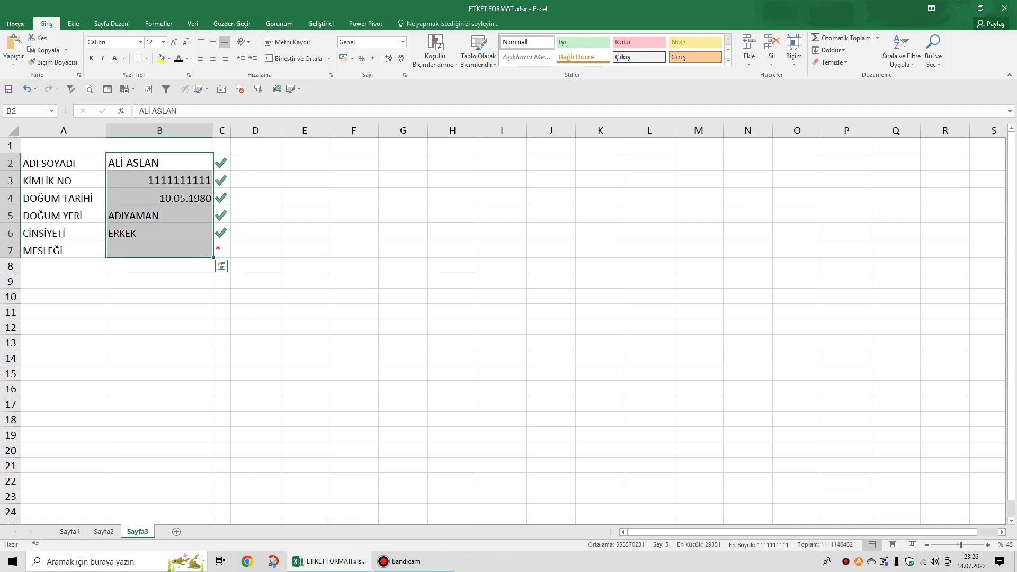
key(Delete)
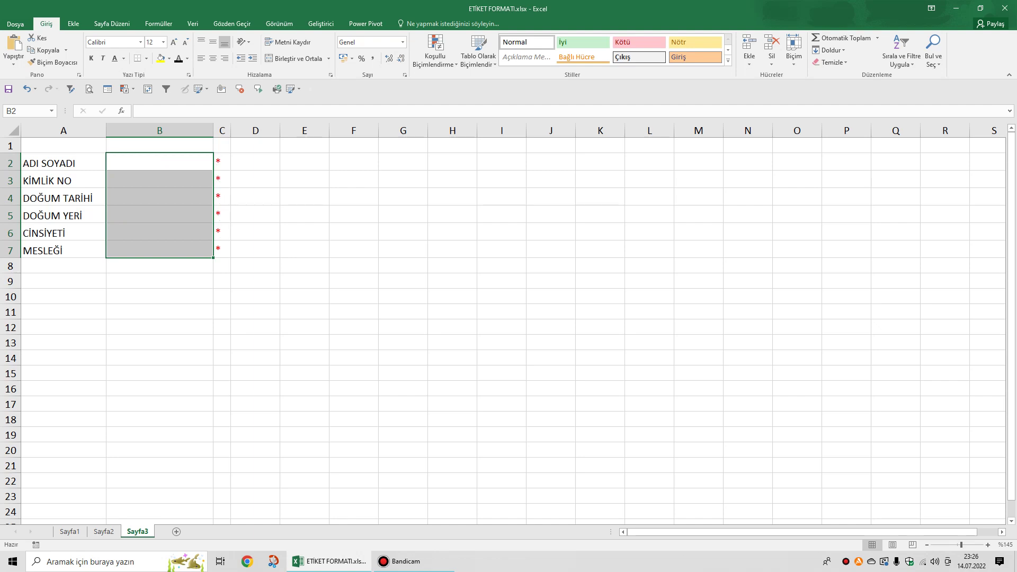
click(159, 161)
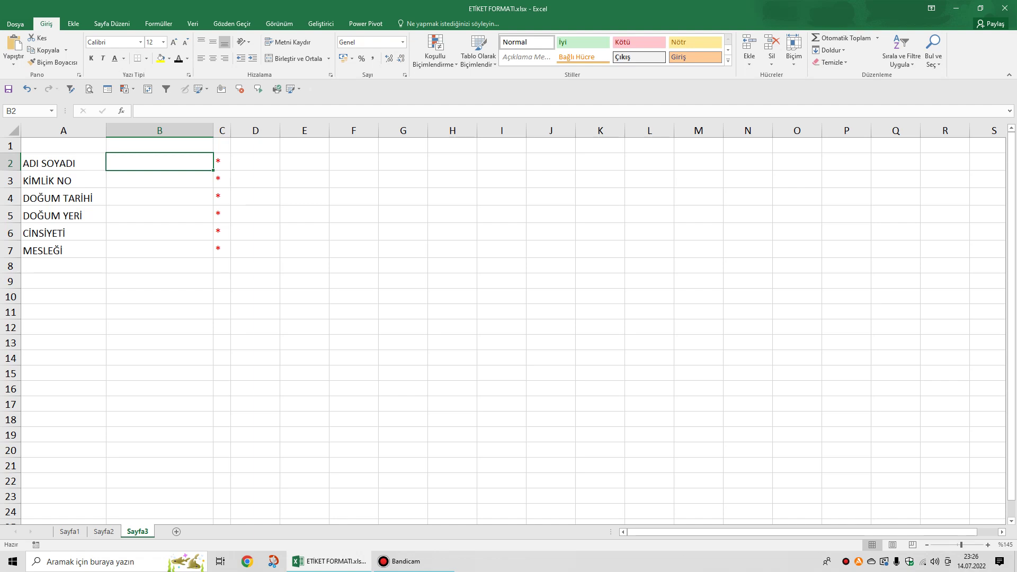
drag(222, 161, 222, 249)
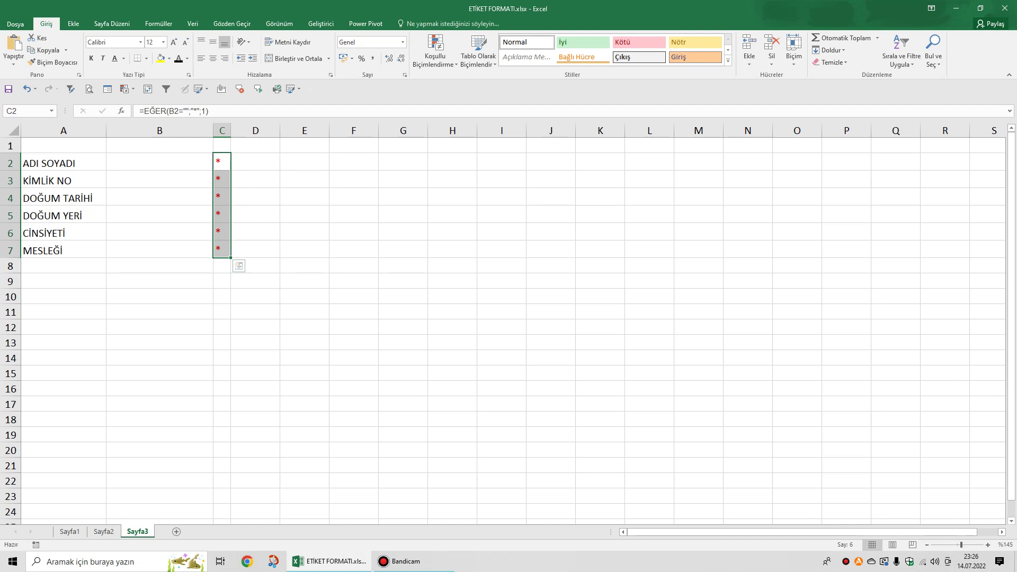
click(159, 161)
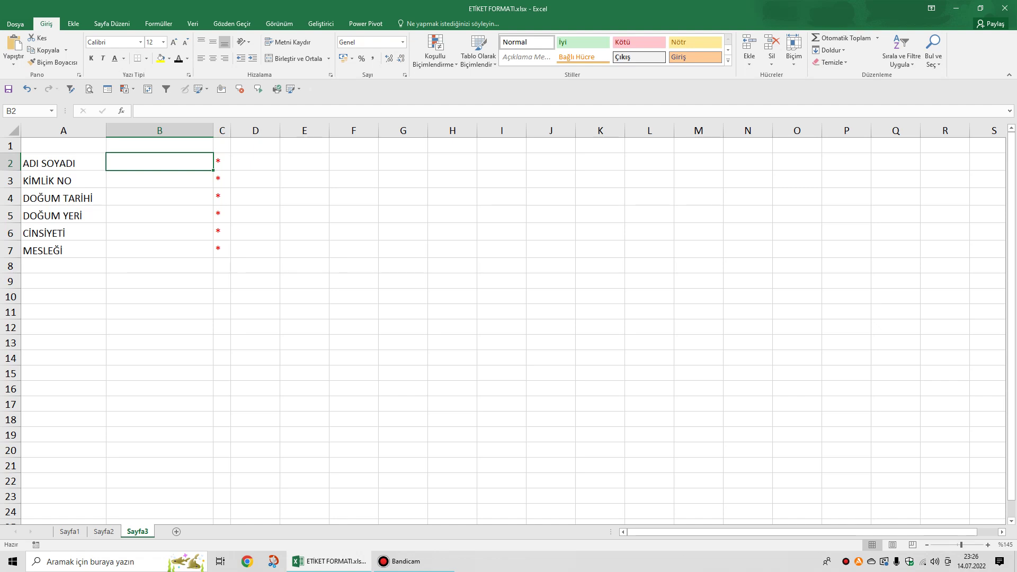
click(160, 179)
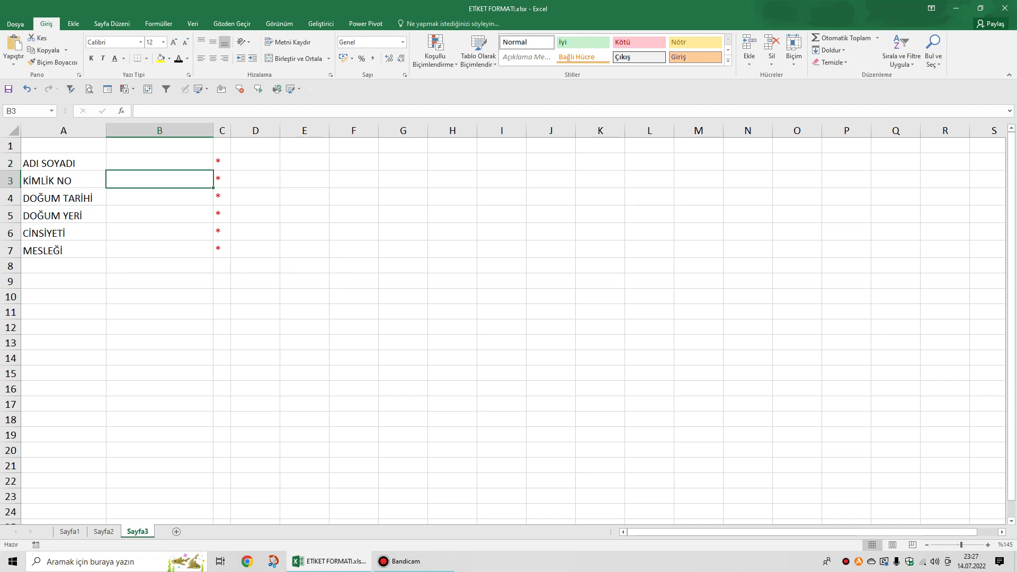